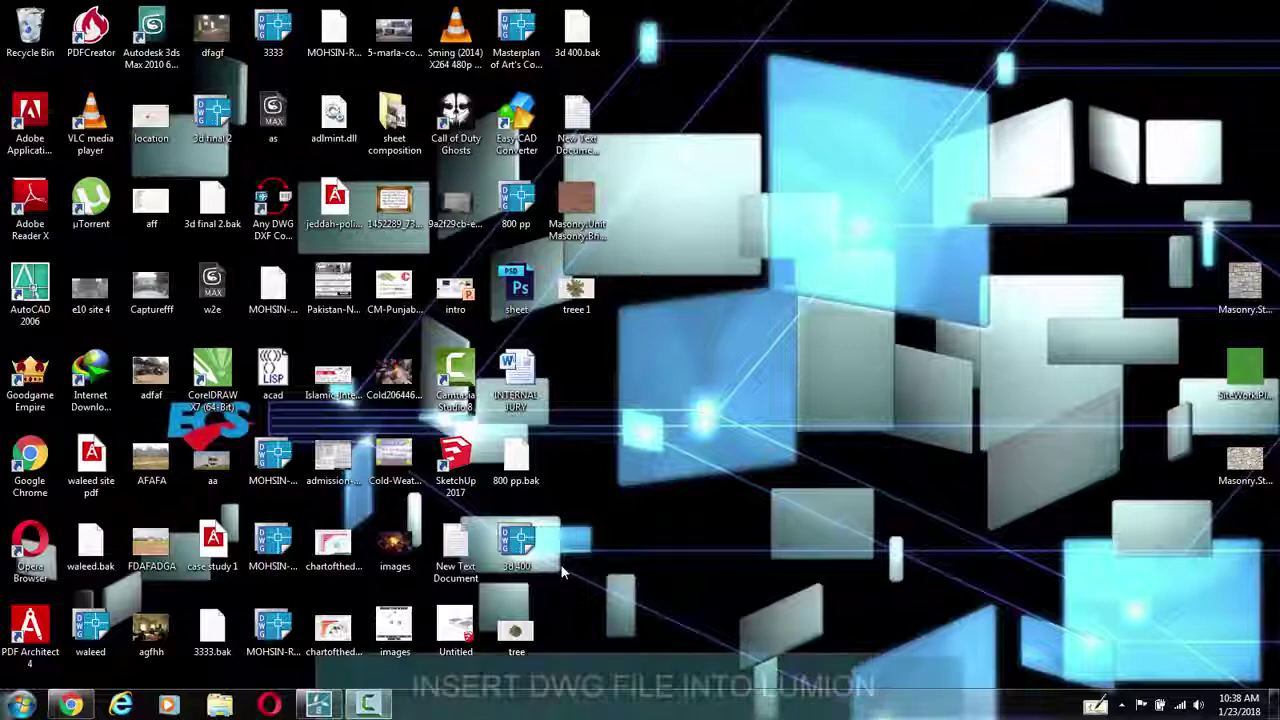
# Launch Notepad from the Start search.
pyautogui.press('super')
pyautogui.write('n')
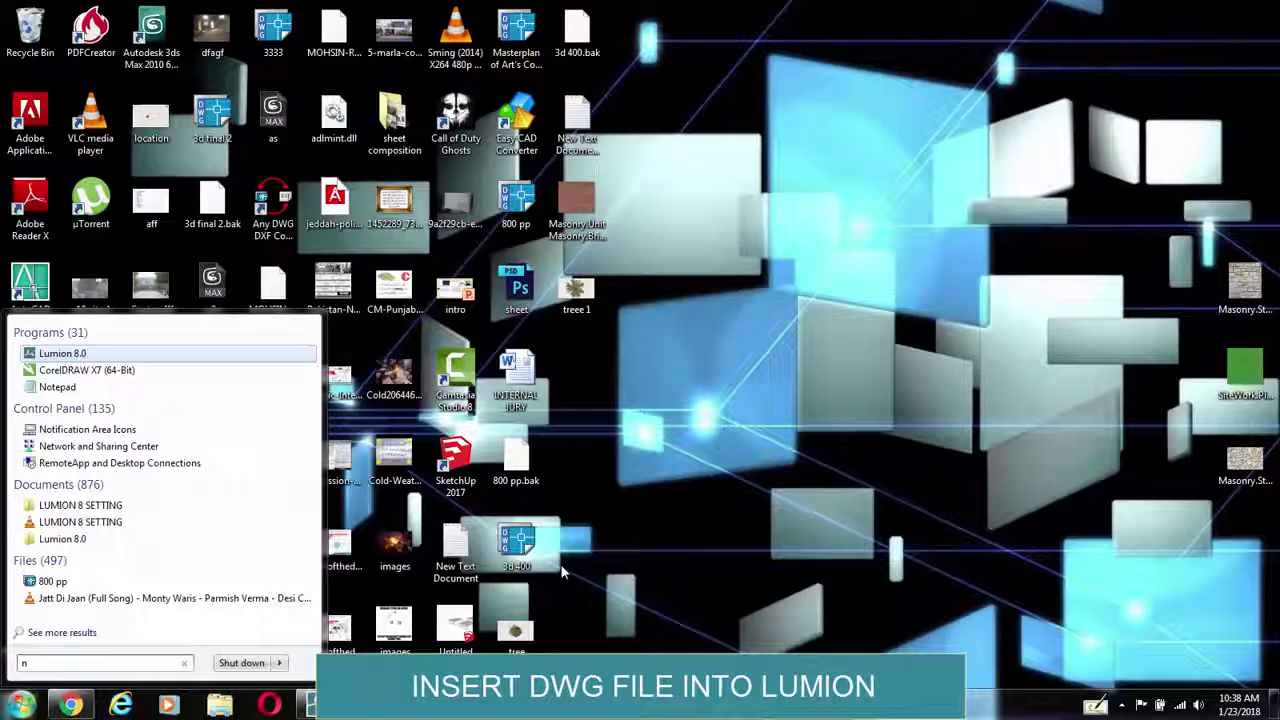
pyautogui.write('o')
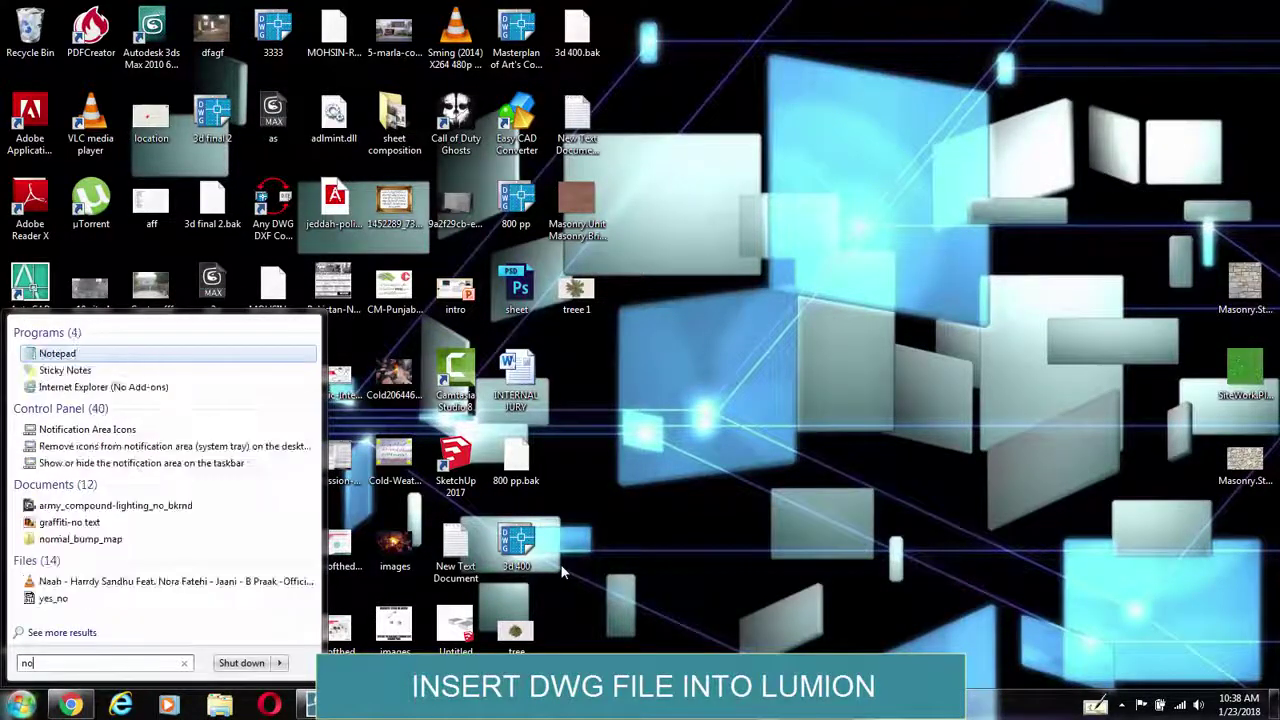
pyautogui.write('te')
pyautogui.press('Return')
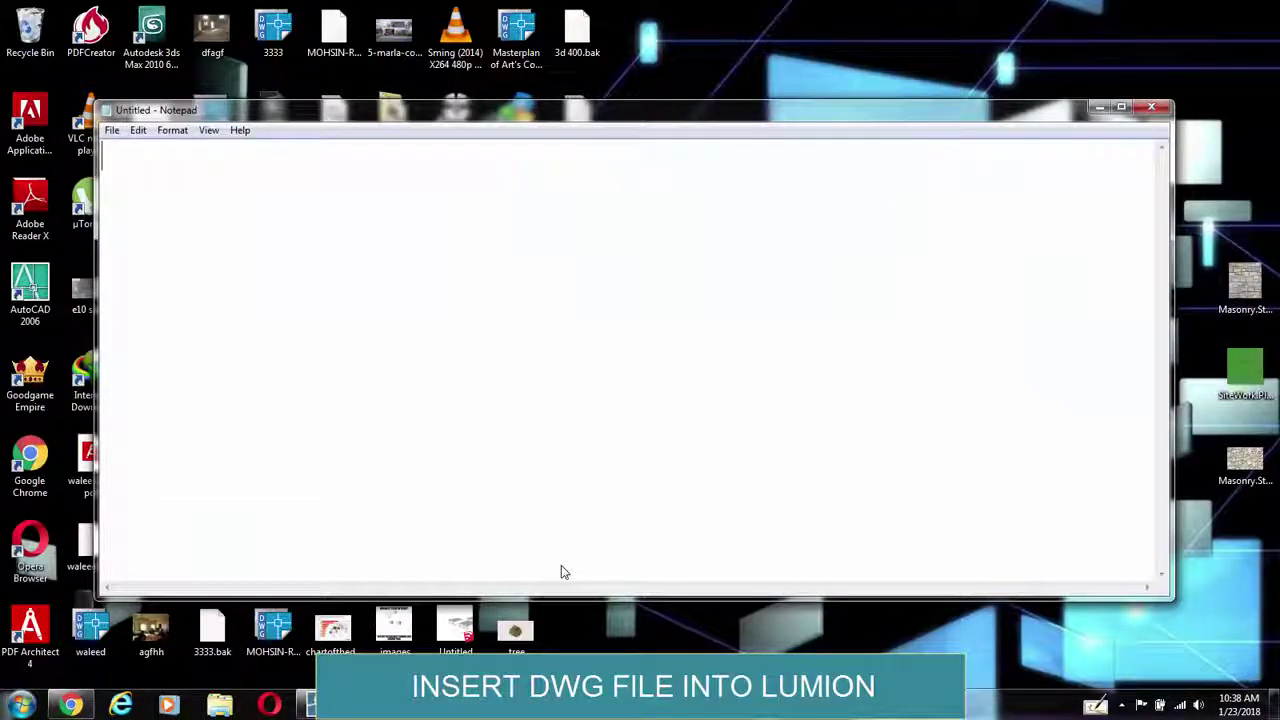
# Write 'hello dear', a line on inserting 3d.dwg into Lumion 8, 4.5 and 6, and 'lets follow', then minimize Notepad.
pyautogui.write('hello')
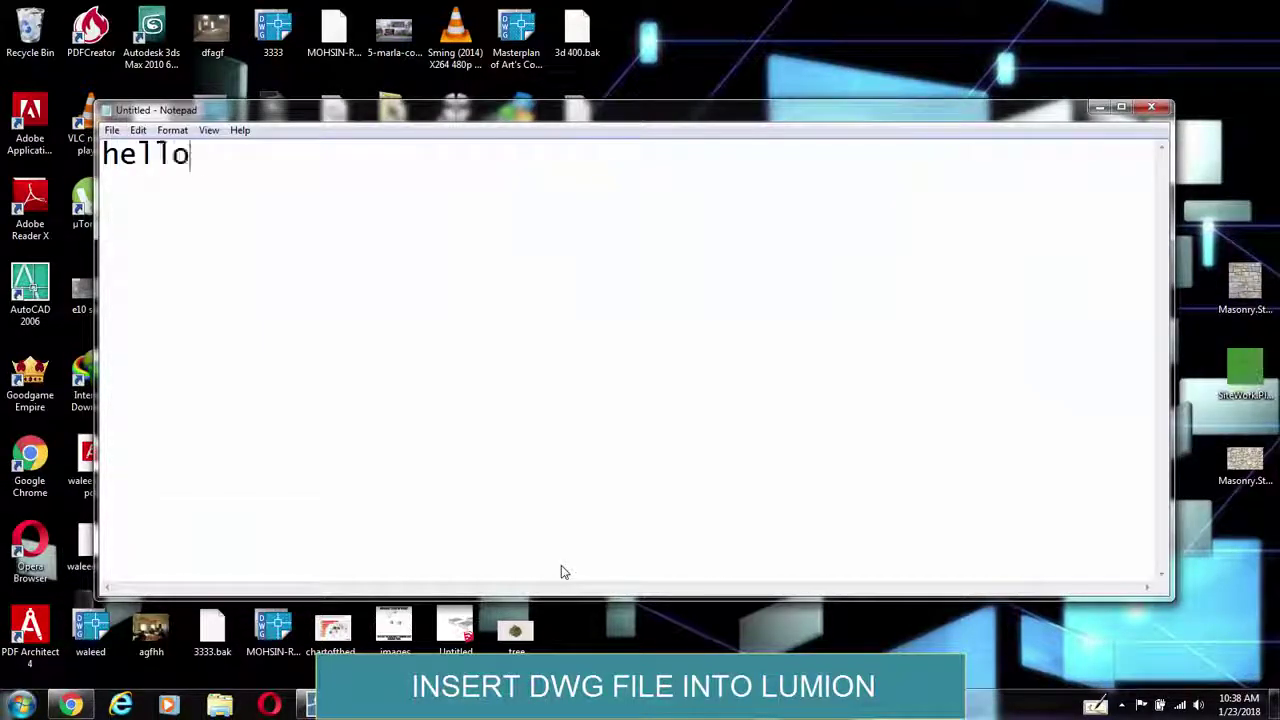
pyautogui.write(' dear')
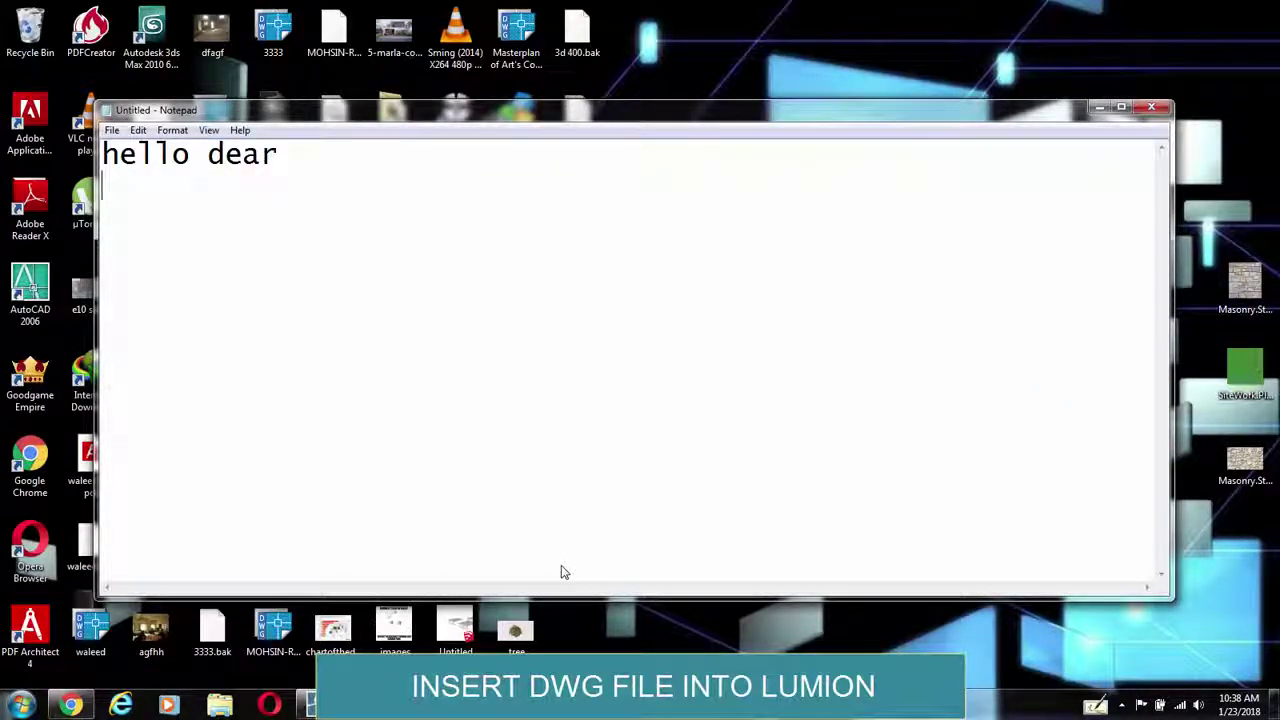
pyautogui.press('Return')
pyautogui.write('today we le')
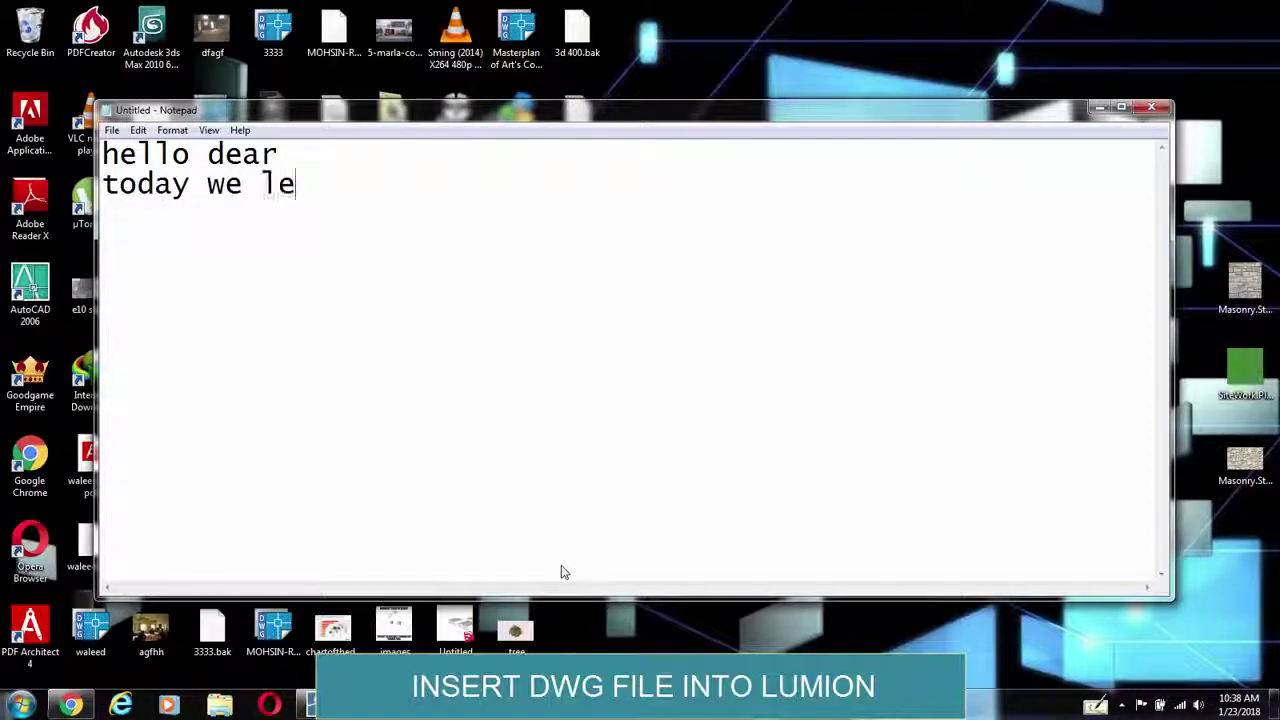
pyautogui.write('arn how to ')
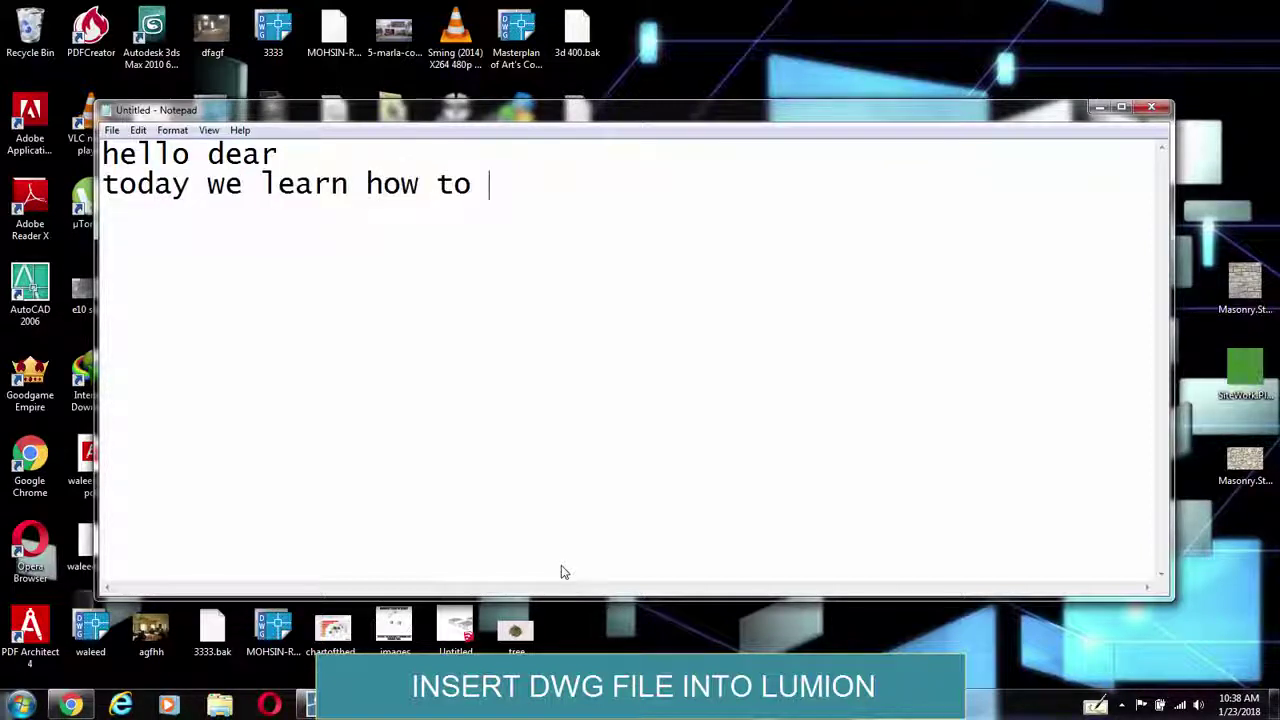
pyautogui.write('insert dwg')
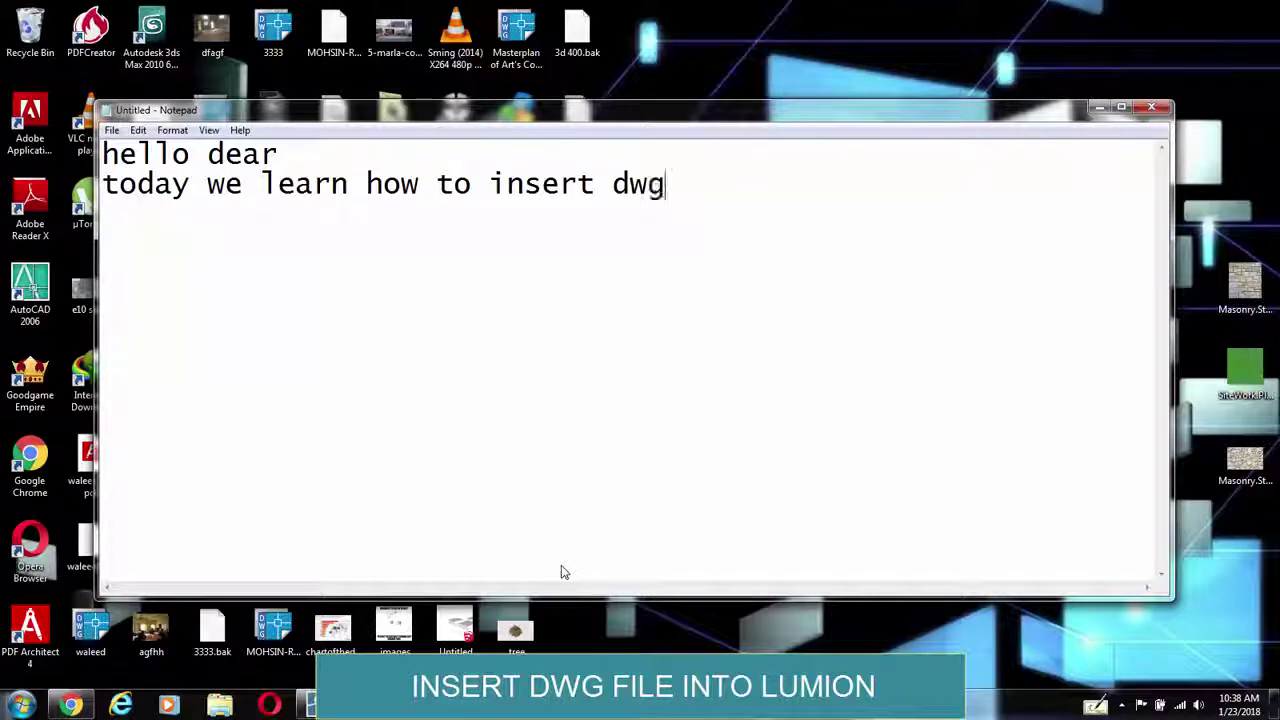
pyautogui.write(' file / ')
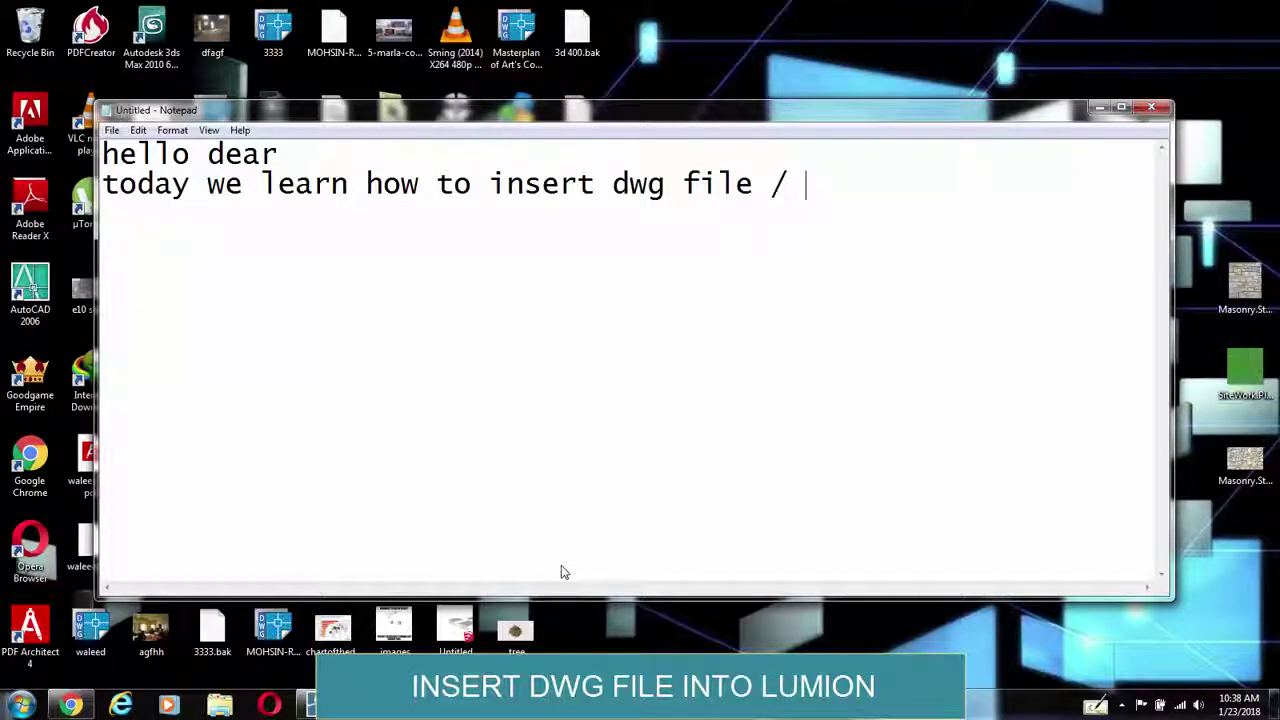
pyautogui.write('3d')
pyautogui.write('.dwg')
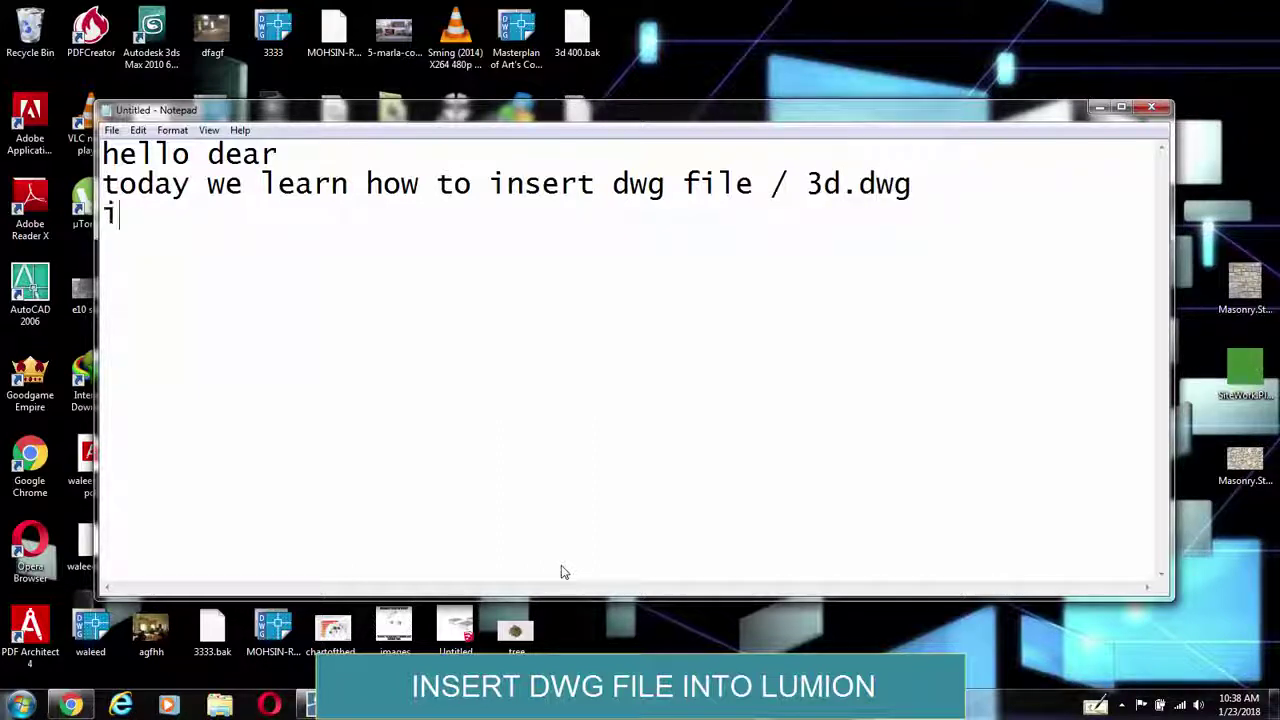
pyautogui.write(' into lumion')
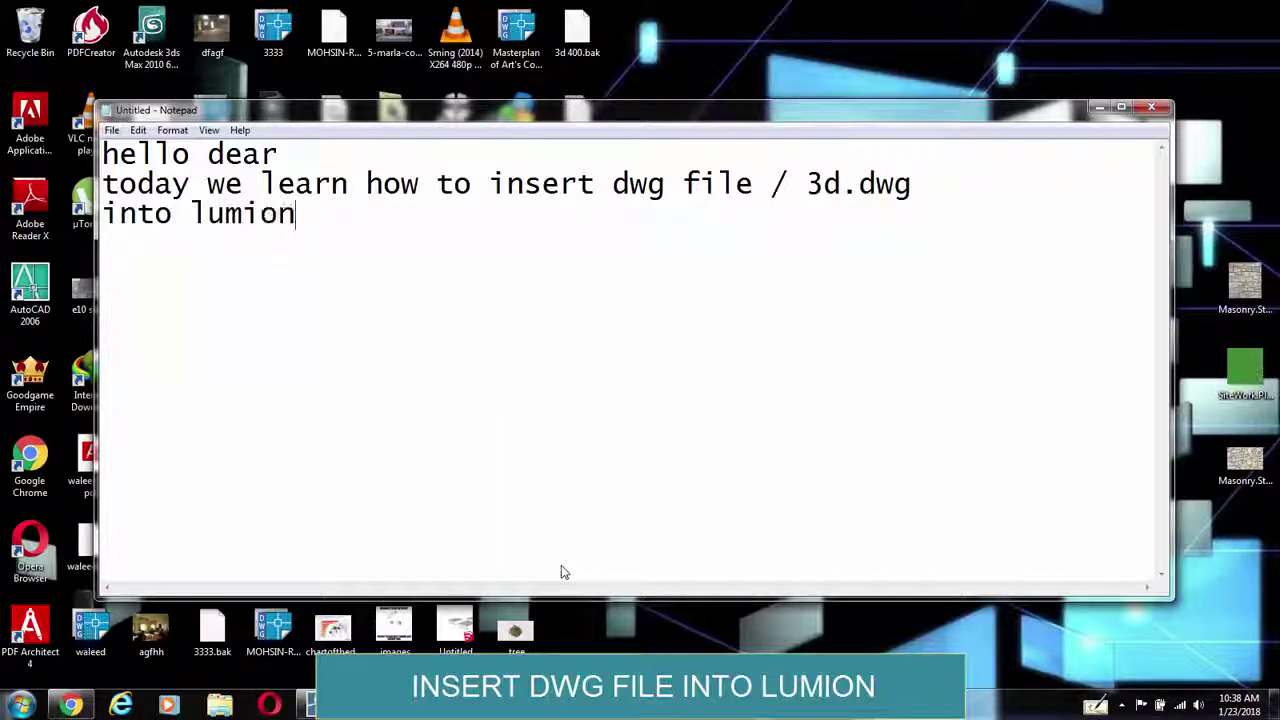
pyautogui.write(' 8 , lum')
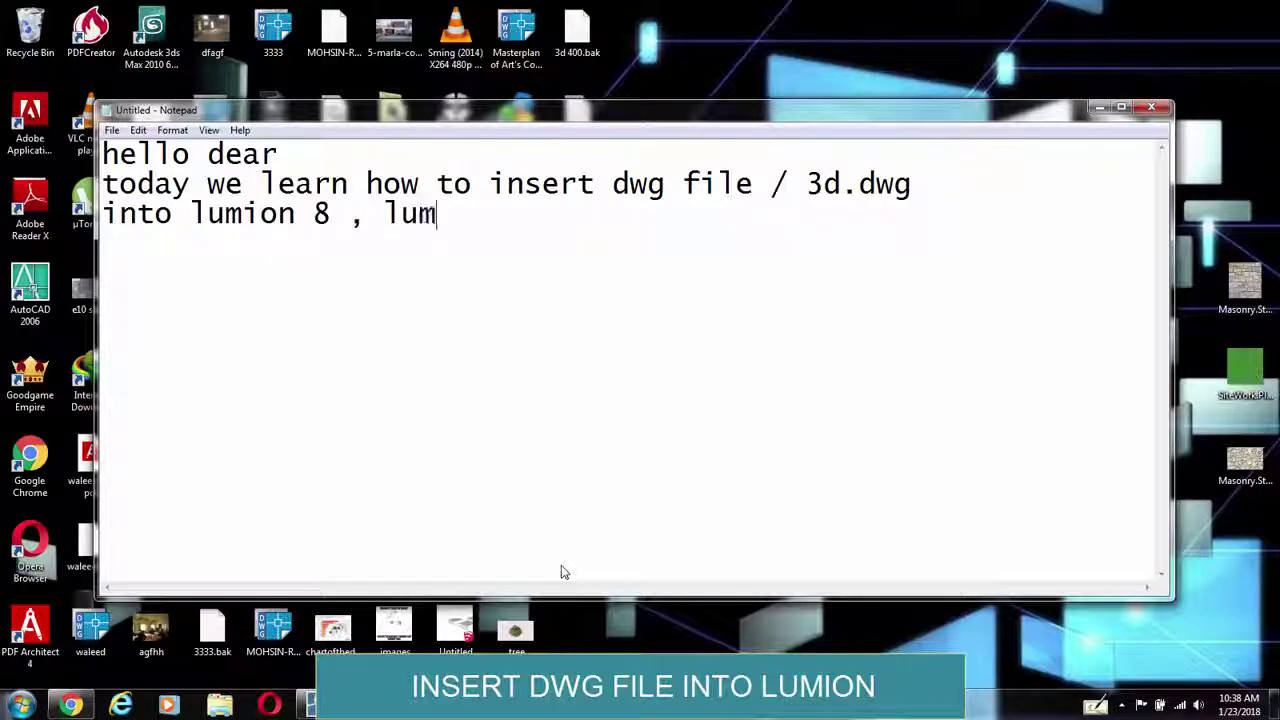
pyautogui.write('ion 4.5')
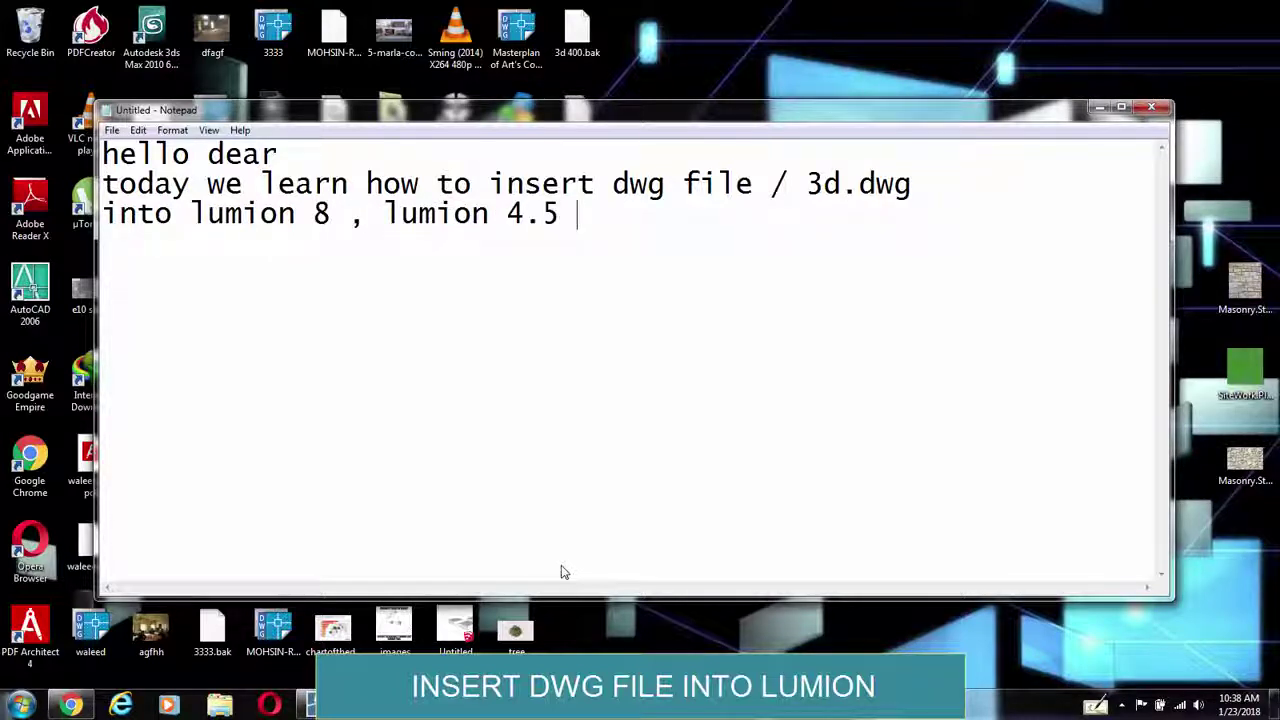
pyautogui.write(' , lumion ')
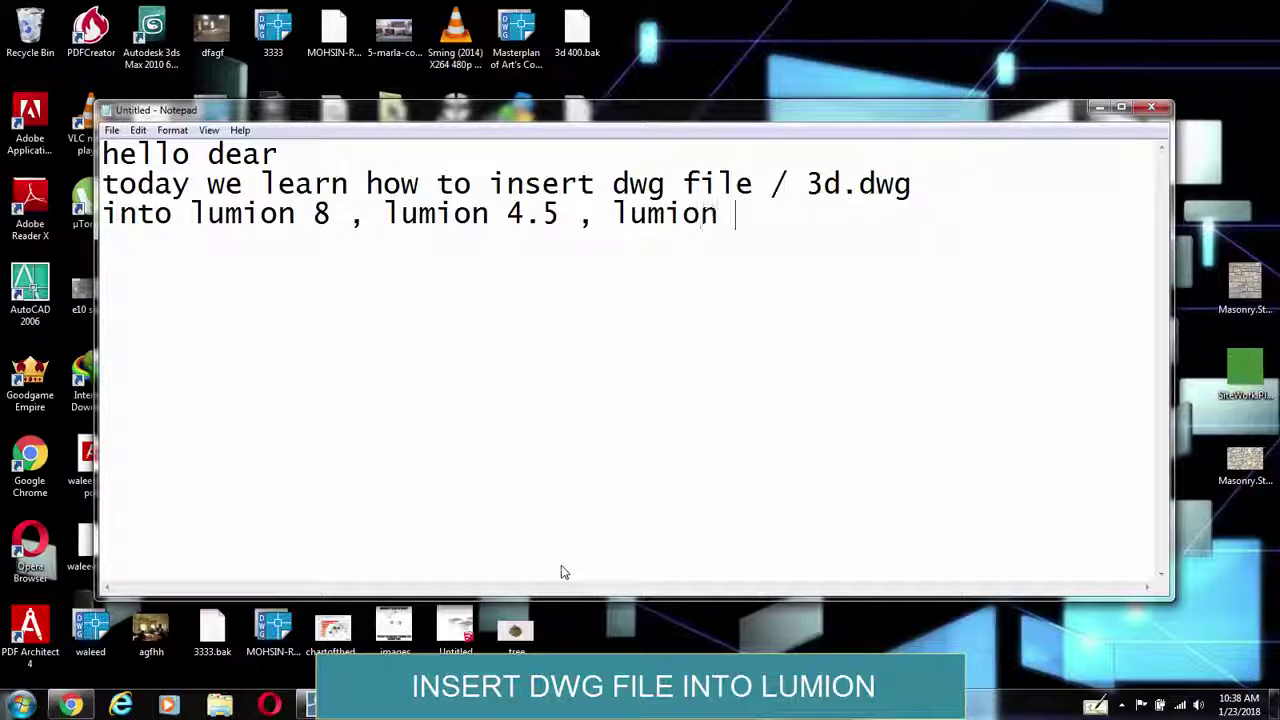
pyautogui.write('6')
pyautogui.press('Return')
pyautogui.write('letsw ')
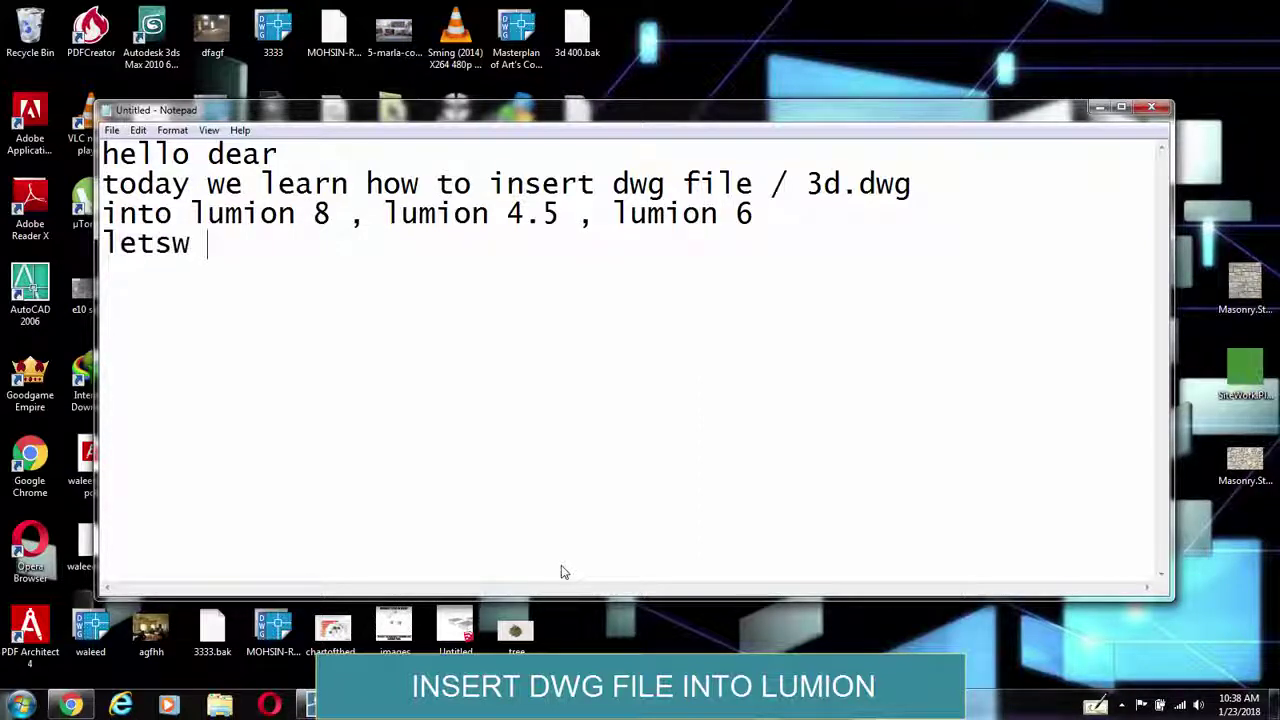
pyautogui.press('BackSpace')
pyautogui.press('BackSpace')
pyautogui.write(' follow')
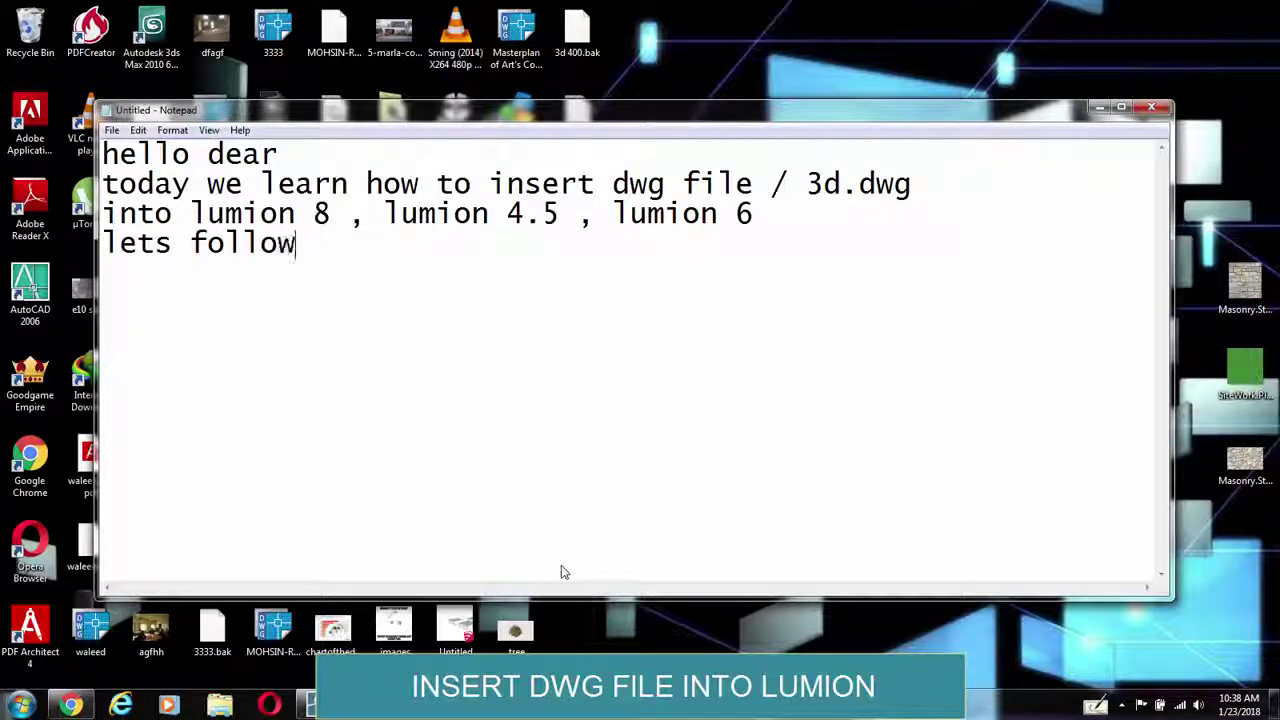
pyautogui.click(1100, 107)
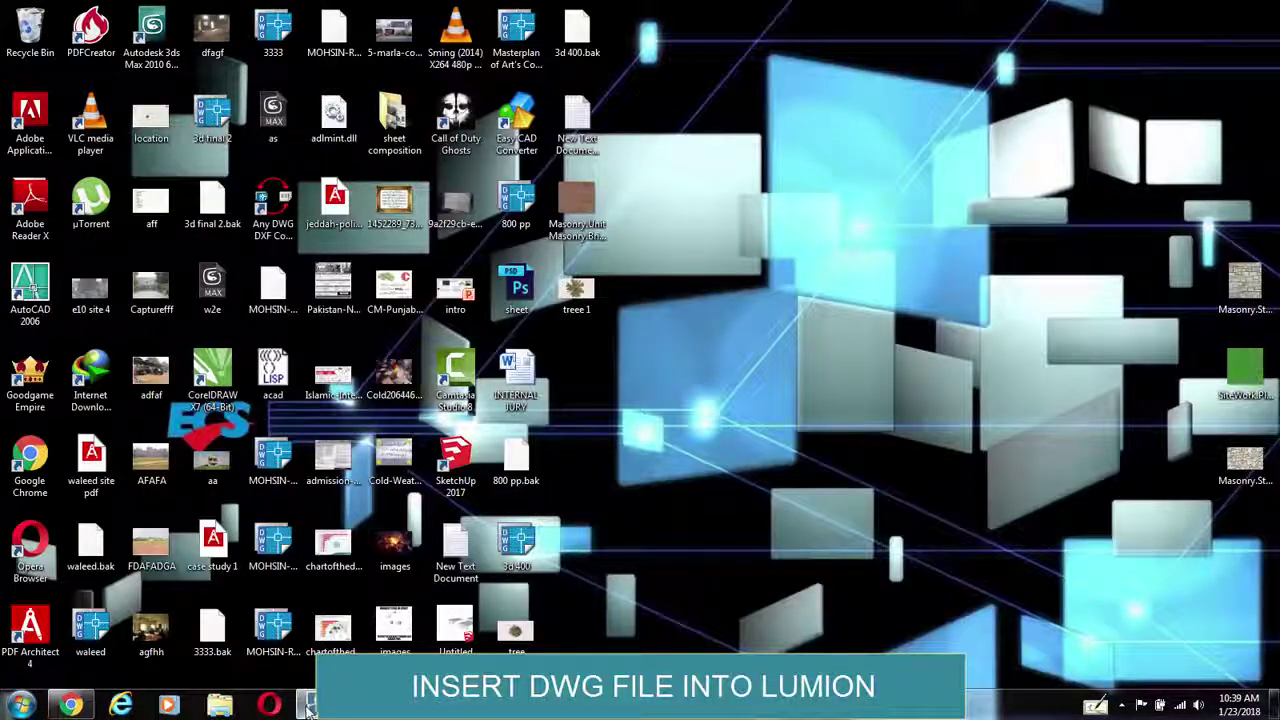
# Restore Lumion, start the Plain grass scene and tilt the view toward the ground.
pyautogui.moveTo(309, 706)
pyautogui.click(330, 615)
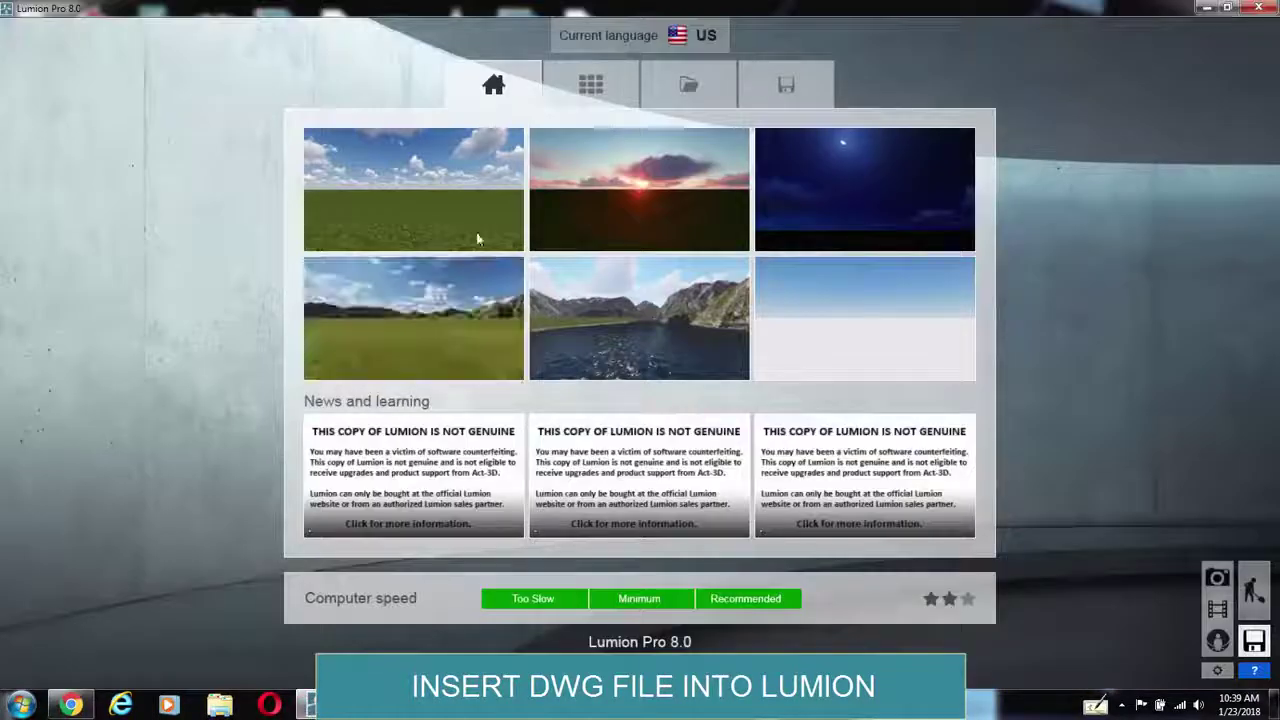
pyautogui.click(420, 178)
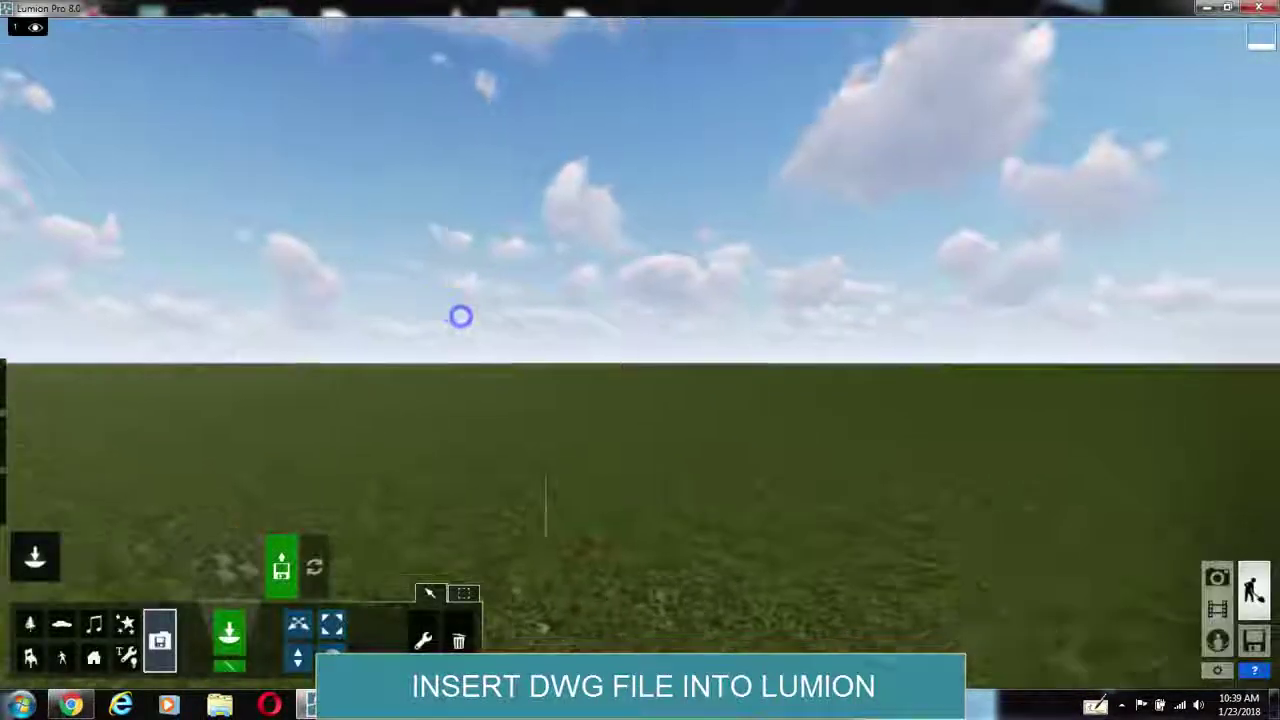
pyautogui.moveTo(460, 314); pyautogui.dragTo(424, 414, button='right')
# Try importing 800 pp.dwg and dismiss the missing DWG To Lumion Bridge error.
pyautogui.click(284, 573)
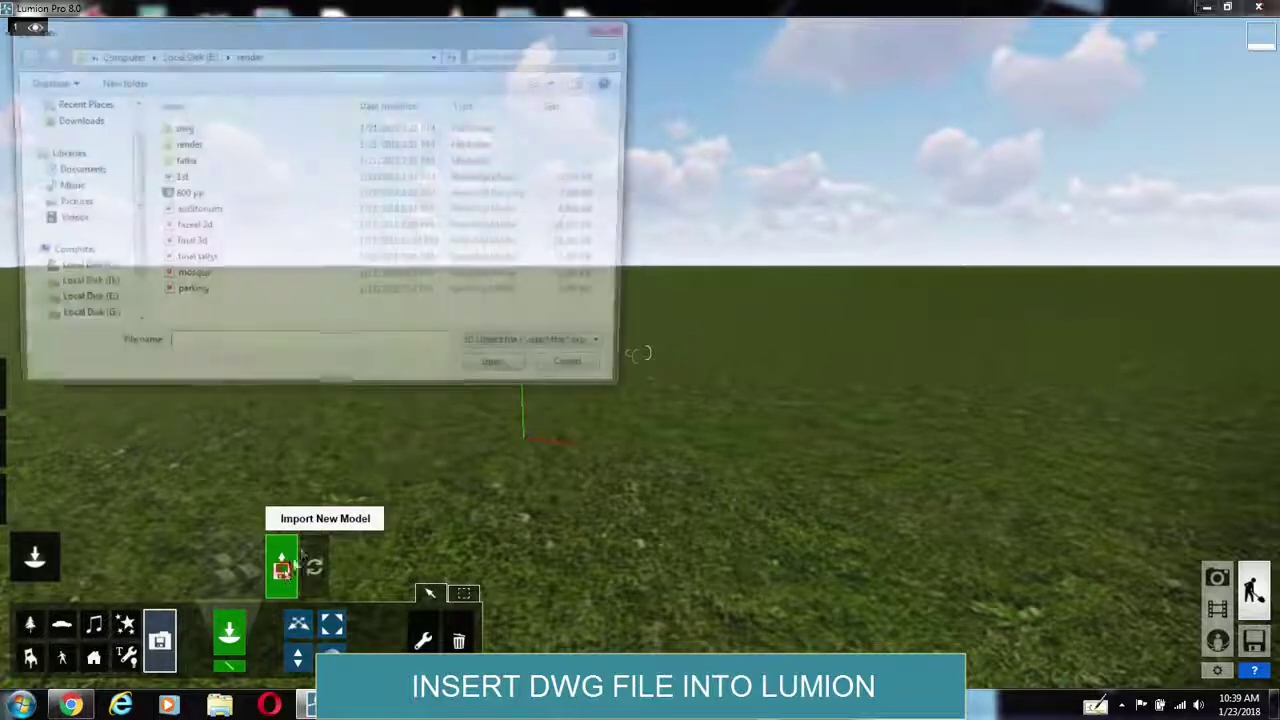
pyautogui.click(255, 197)
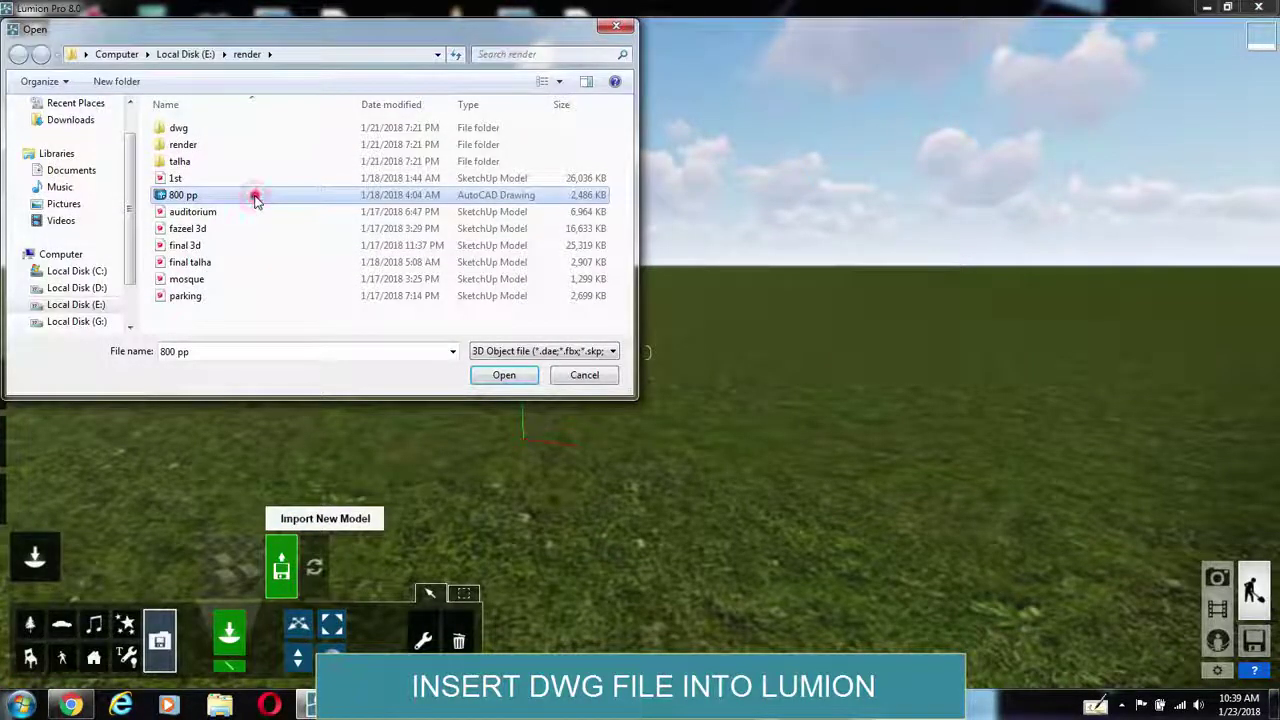
pyautogui.doubleClick(255, 197)
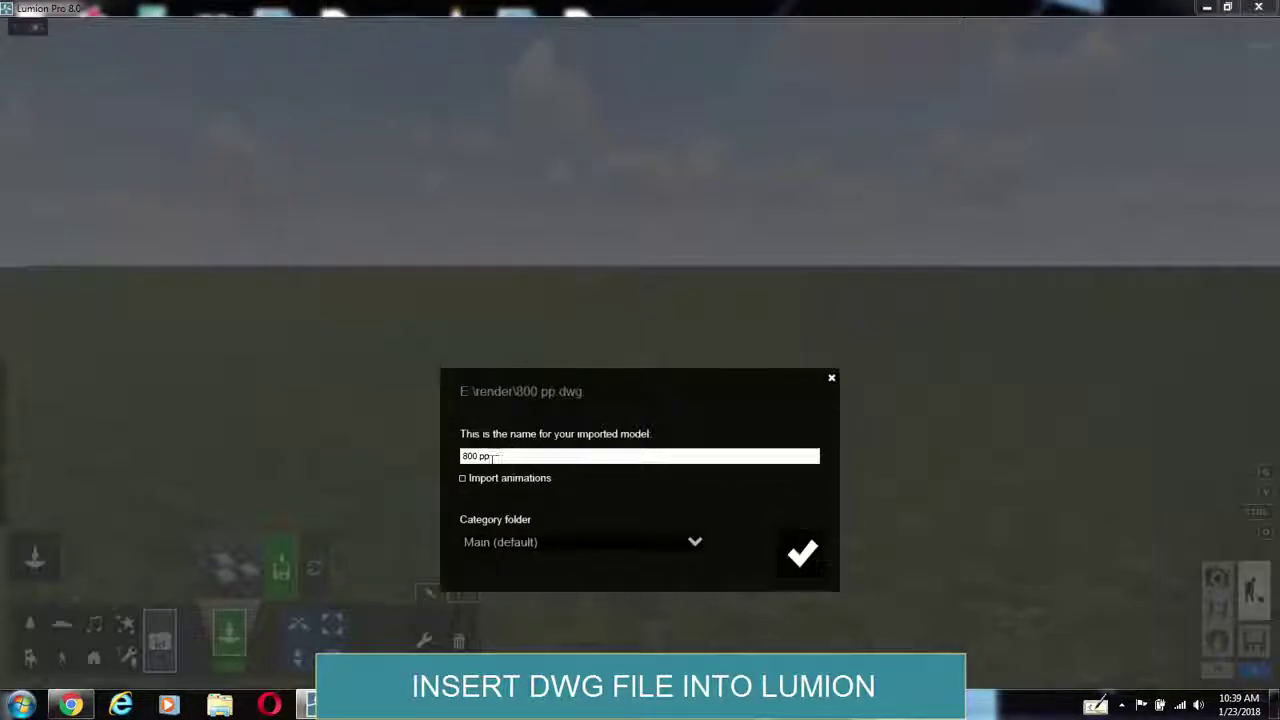
pyautogui.click(785, 558)
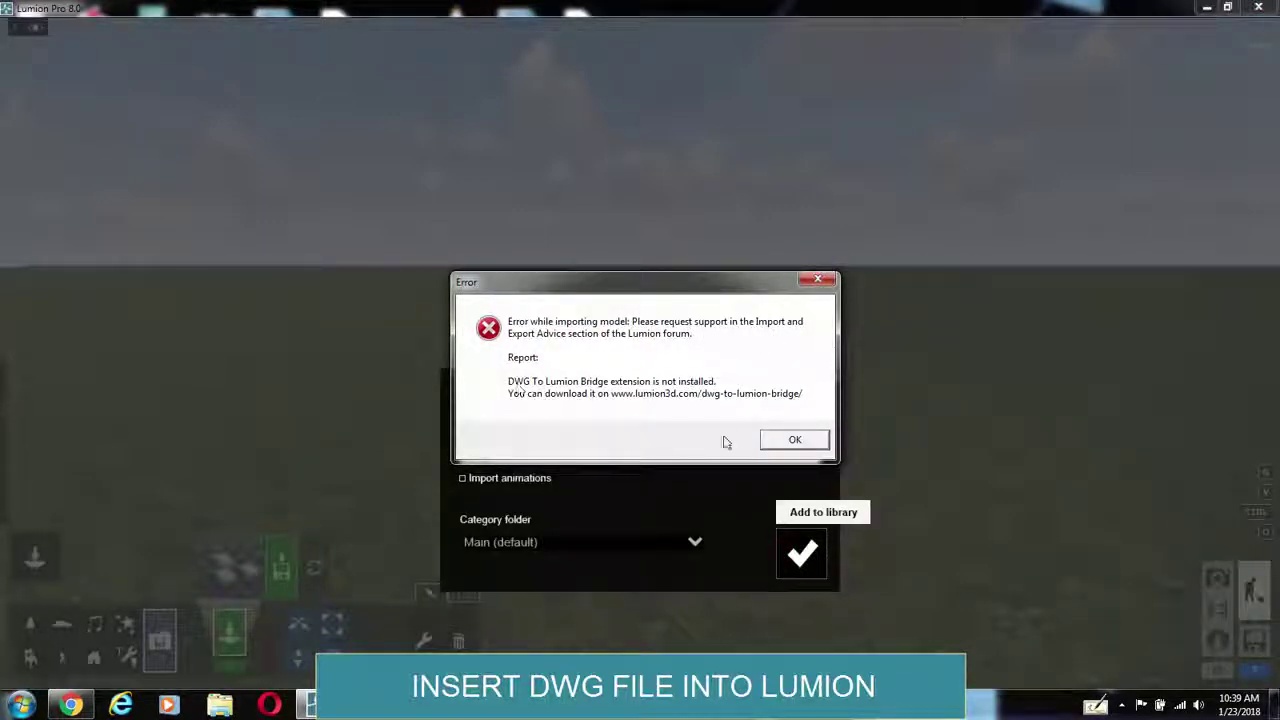
pyautogui.click(776, 441)
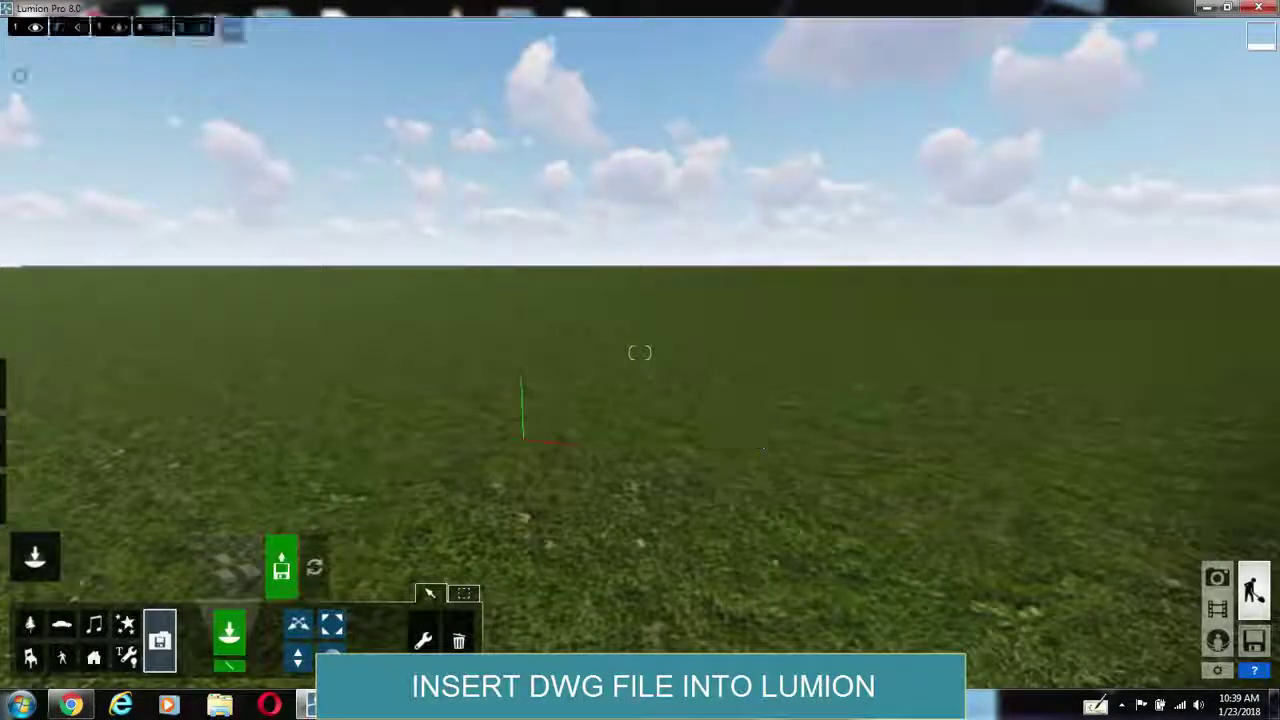
# Google 'insert dwg to lumion' in a new Chrome tab and open the 'DWG Loader | Lumion' result.
pyautogui.click(1206, 7)
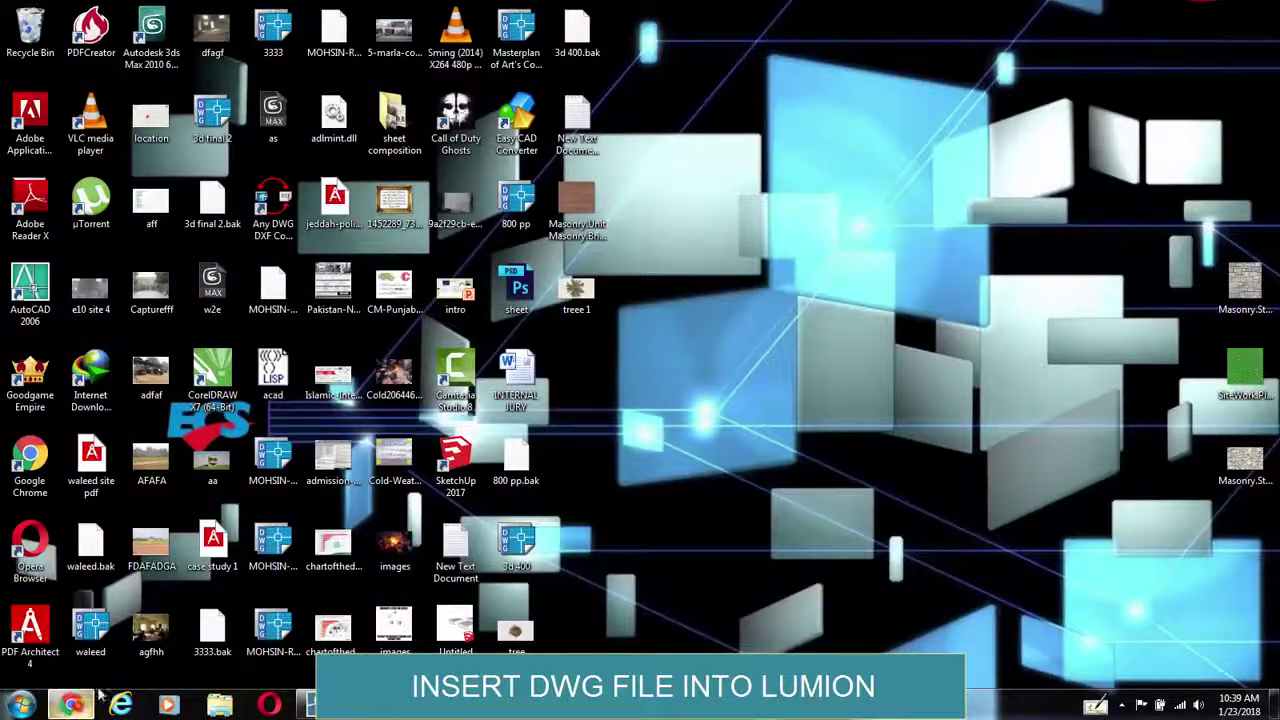
pyautogui.click(70, 705)
pyautogui.hotkey('ctrl', 't')
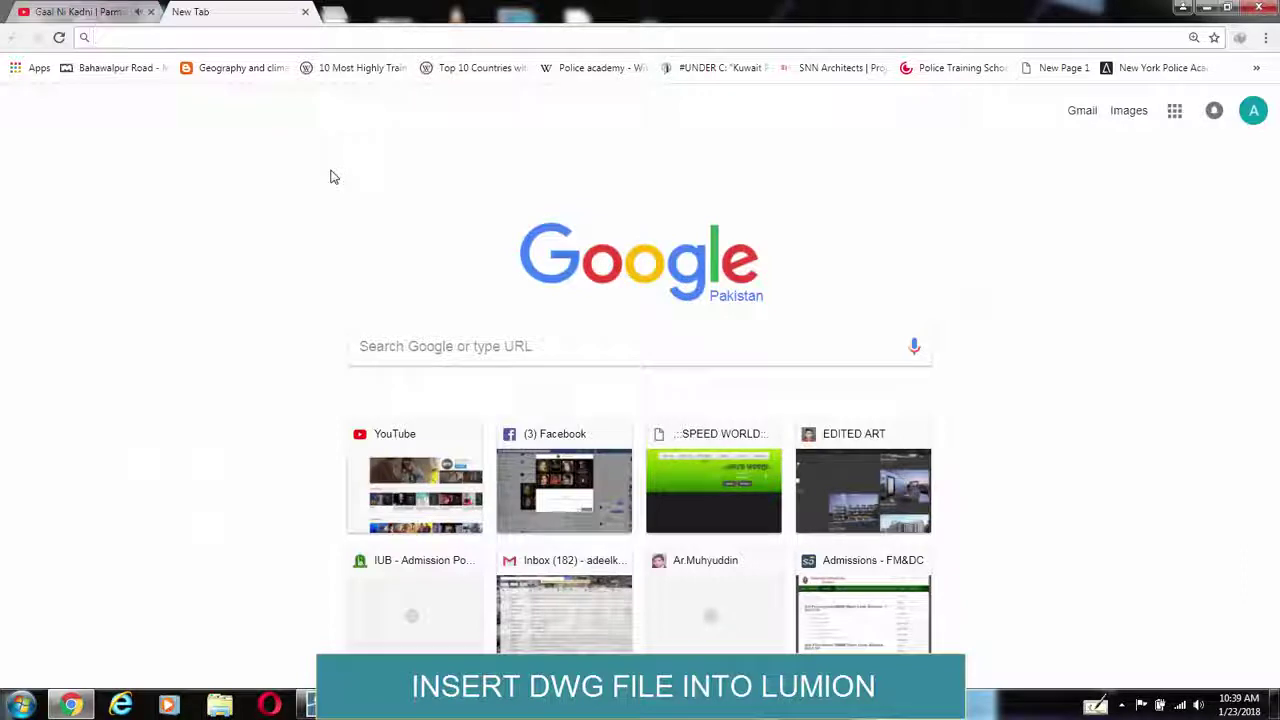
pyautogui.write('insert')
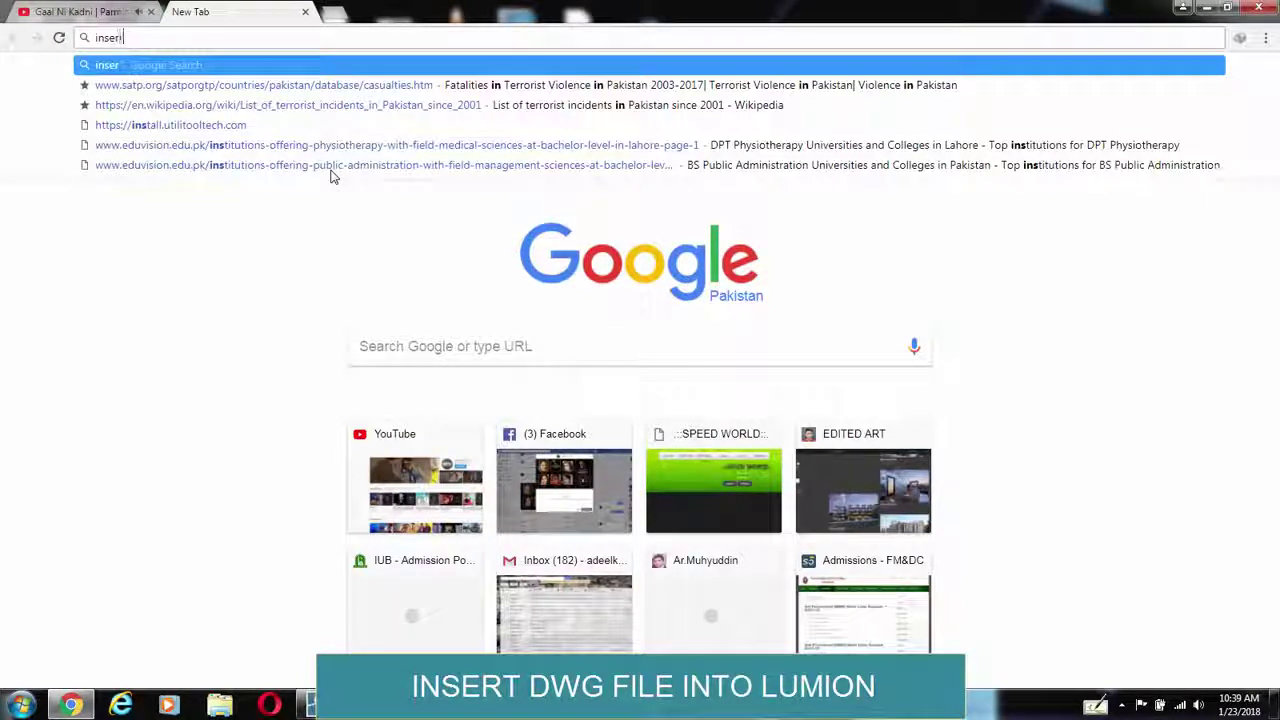
pyautogui.write(' dwg to lu')
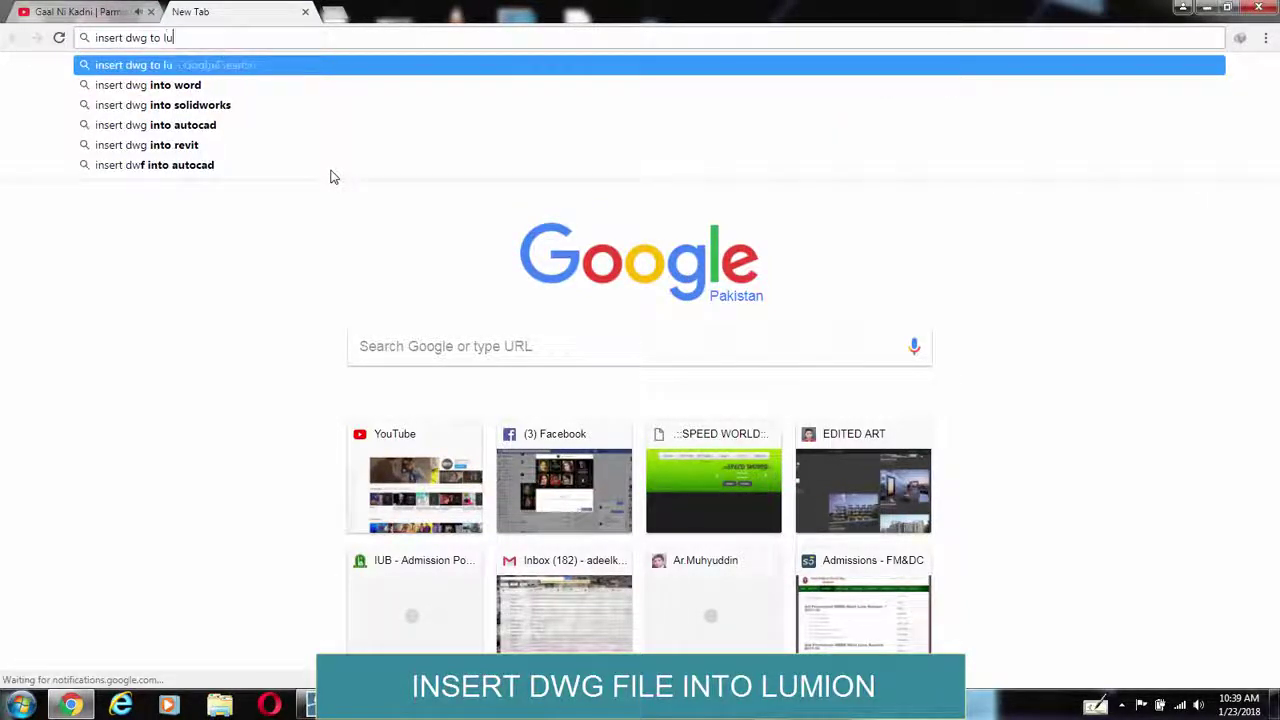
pyautogui.write('mion')
pyautogui.press('Return')
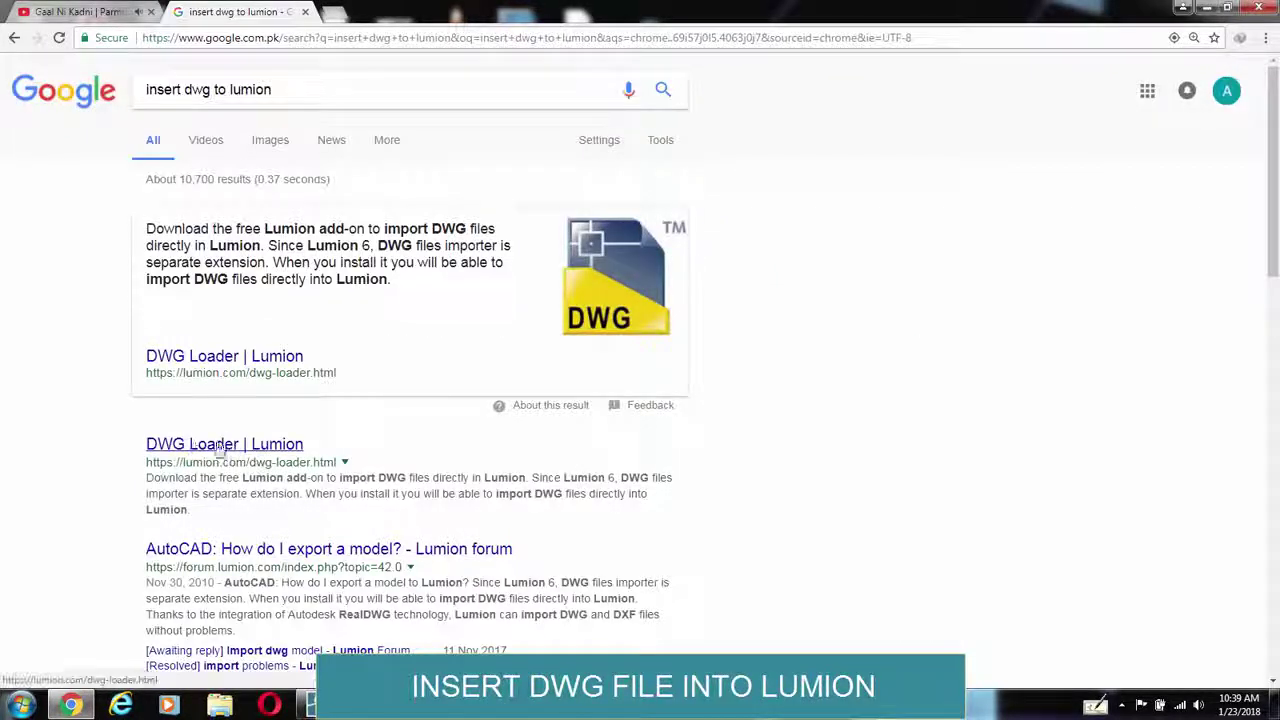
pyautogui.click(266, 450)
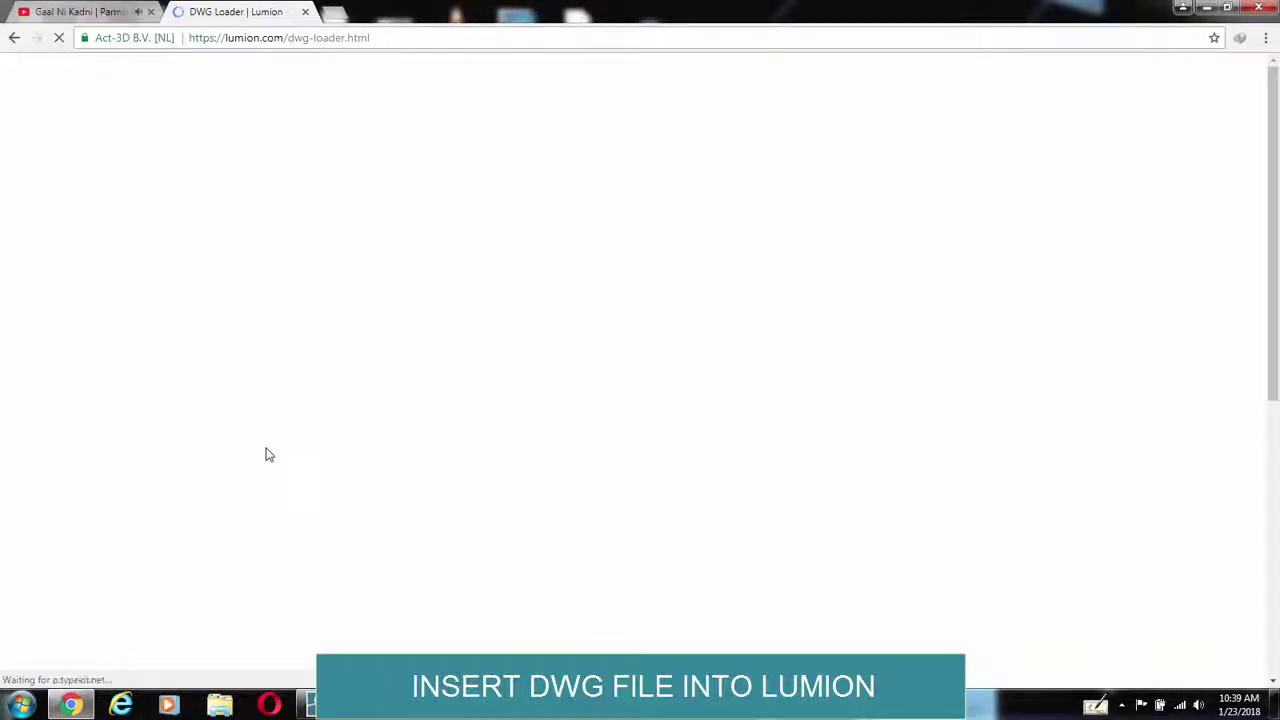
# Scroll to the DWG Loader downloads and compare the Lumion 8, 6.5–7 and 6.0–6.3 installer headings.
pyautogui.scroll(-2, 312, 592)
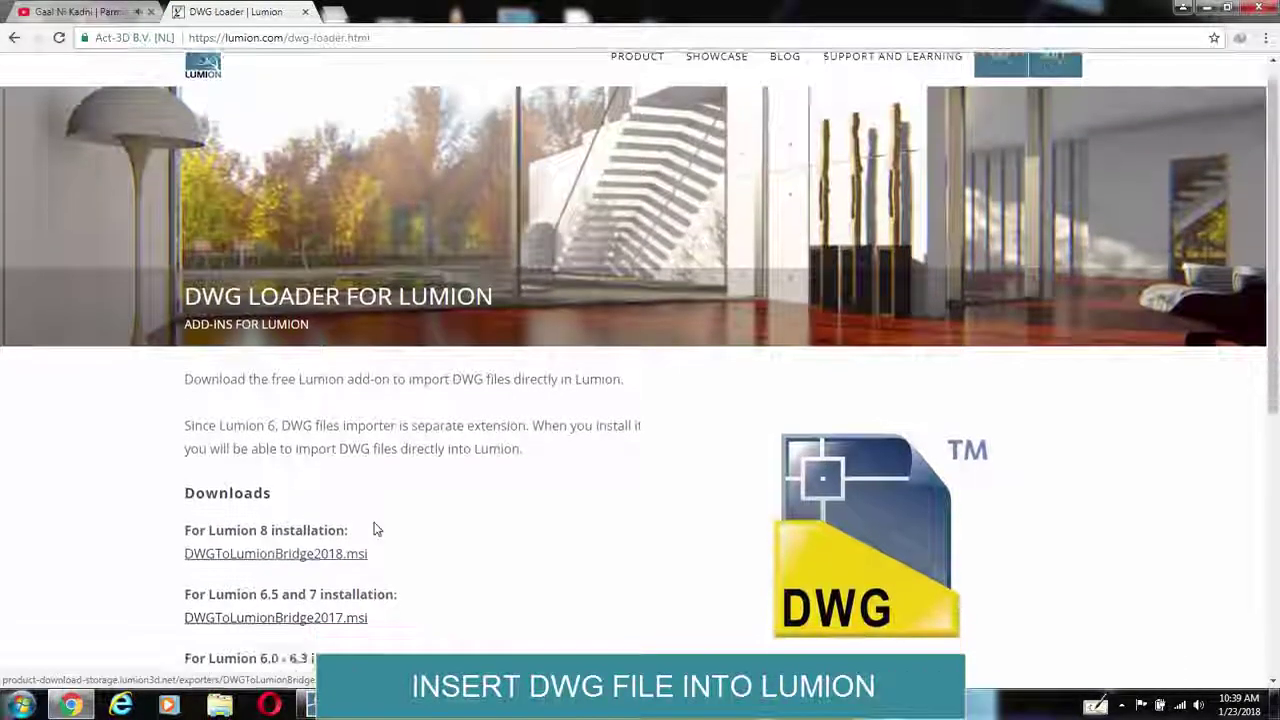
pyautogui.moveTo(183, 398); pyautogui.dragTo(443, 414)
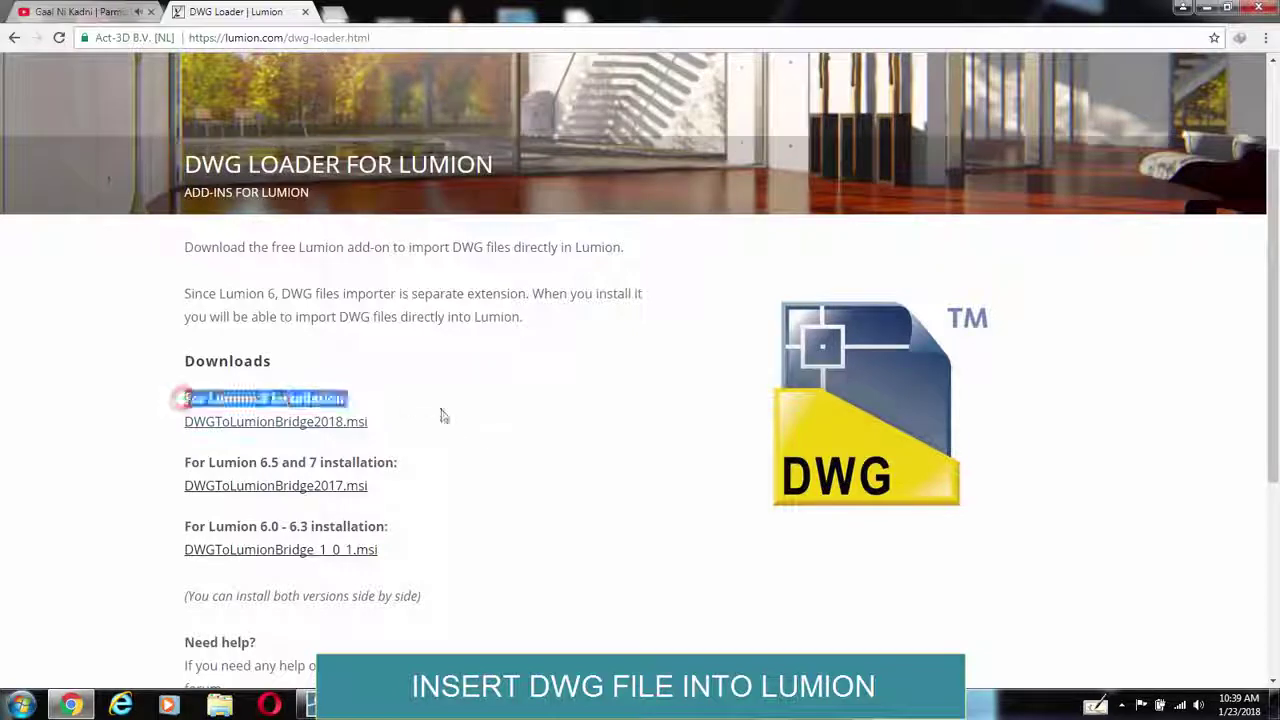
pyautogui.click(451, 423)
pyautogui.moveTo(176, 458); pyautogui.dragTo(443, 470)
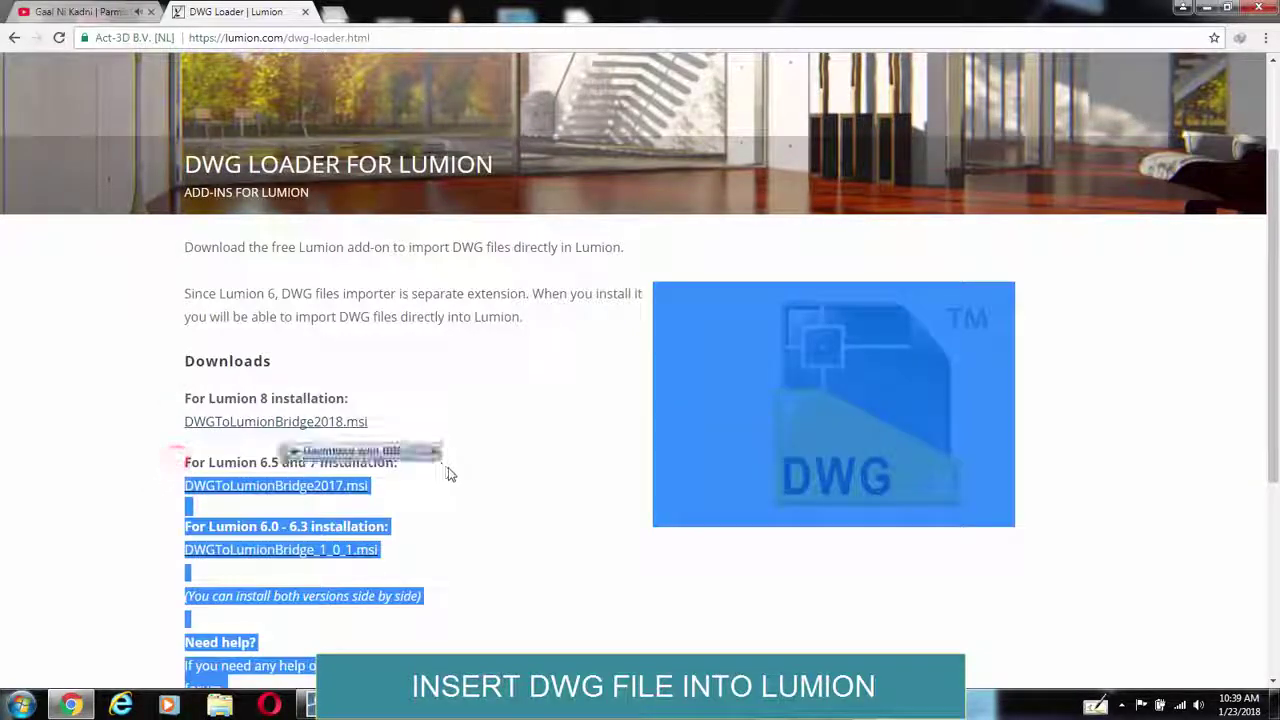
pyautogui.click(444, 470)
pyautogui.moveTo(186, 459); pyautogui.dragTo(416, 470)
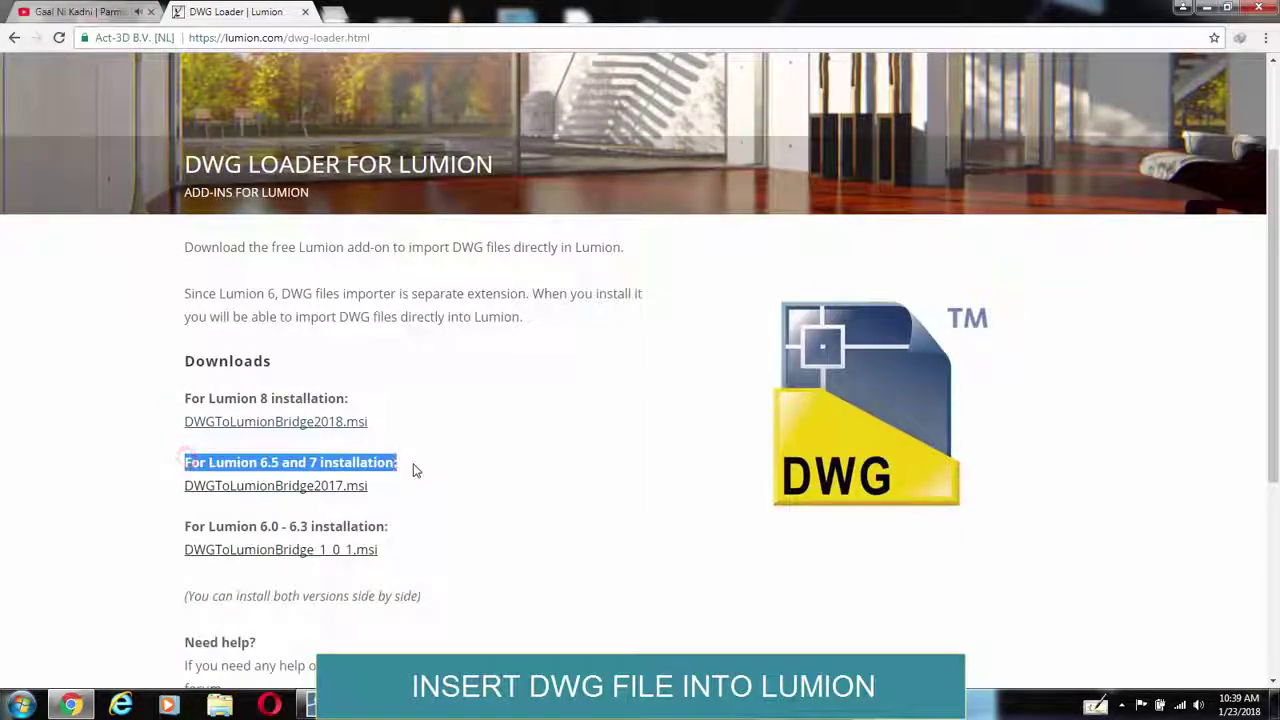
pyautogui.moveTo(184, 527); pyautogui.dragTo(395, 528)
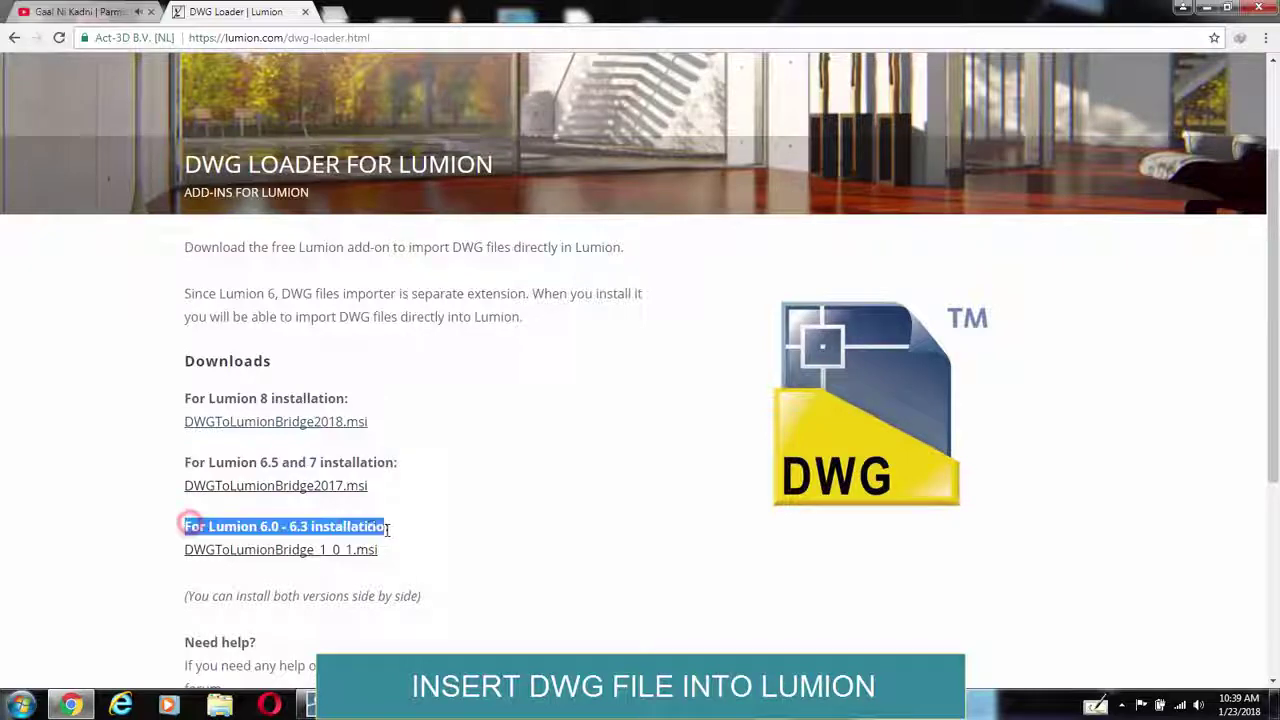
pyautogui.click(433, 527)
# Start downloading the 295.75 MB DWGToLumionBridge2018.msi in IDM and show its progress details.
pyautogui.click(288, 424)
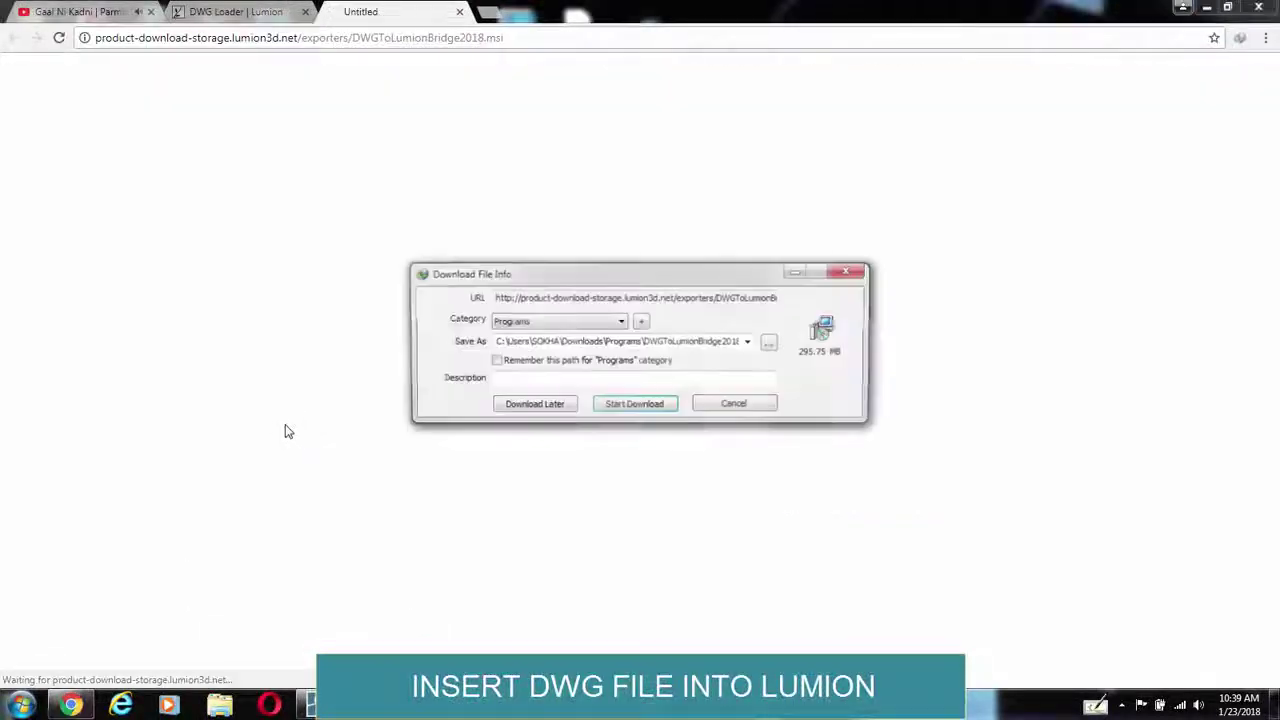
pyautogui.click(634, 405)
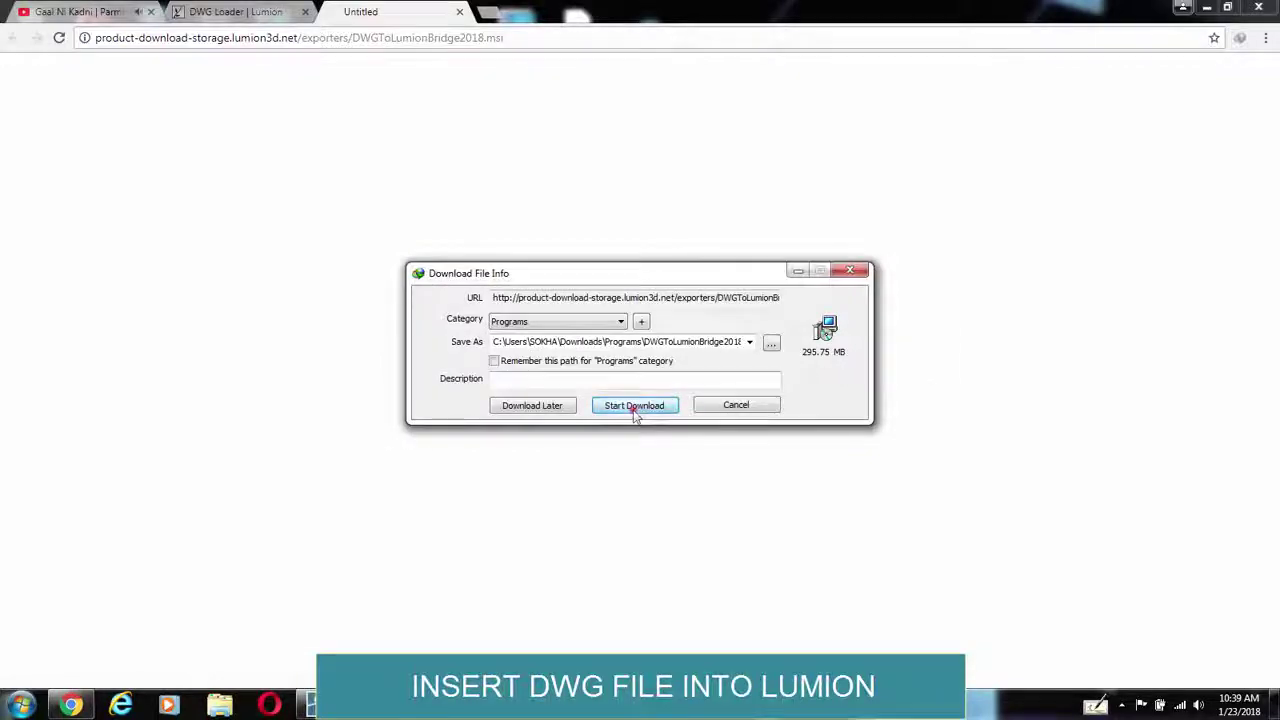
pyautogui.click(1206, 7)
pyautogui.click(510, 364)
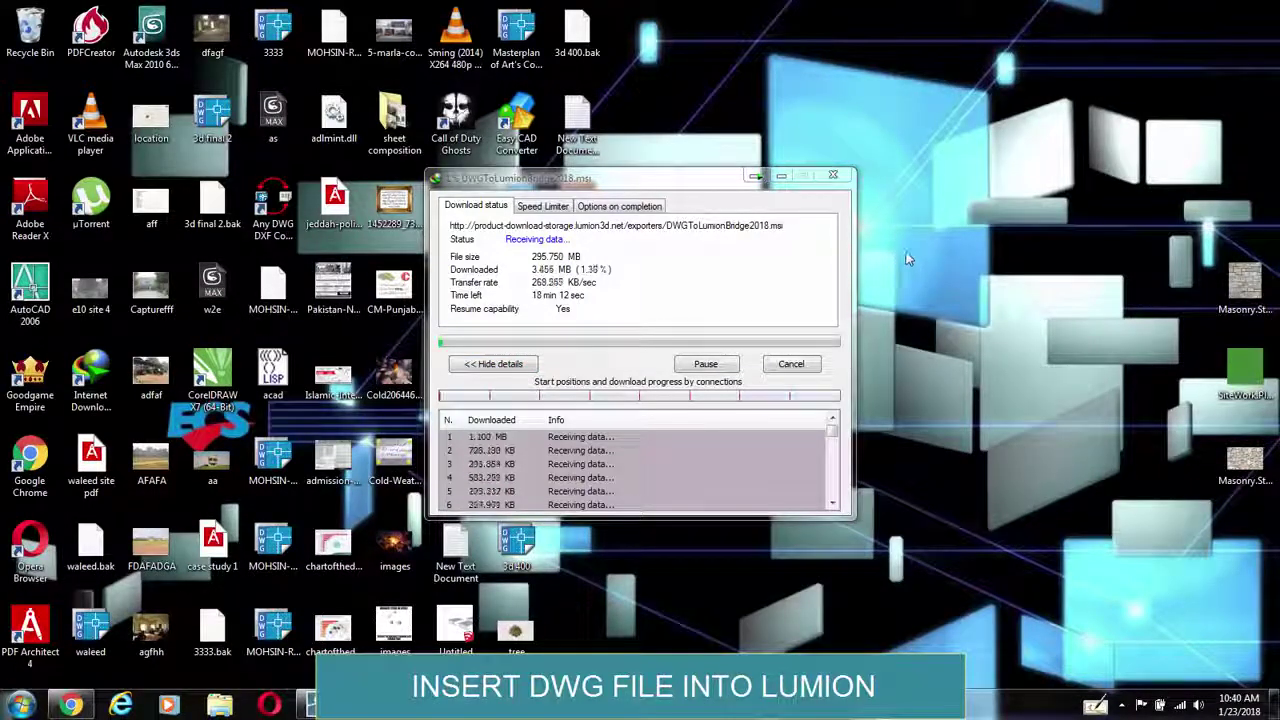
pyautogui.rightClick(890, 289)
pyautogui.click(978, 343)
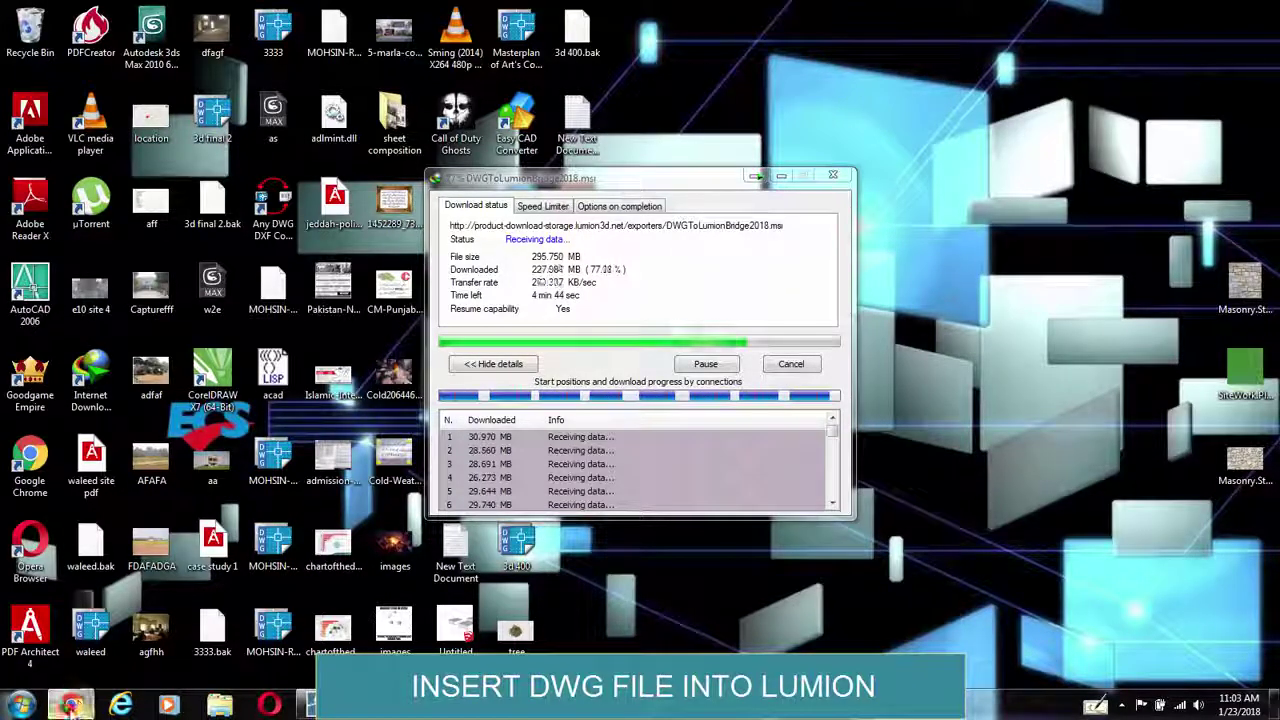
# Wait for the installer download to finish, checking the DWG Loader page meanwhile.
pyautogui.click(70, 705)
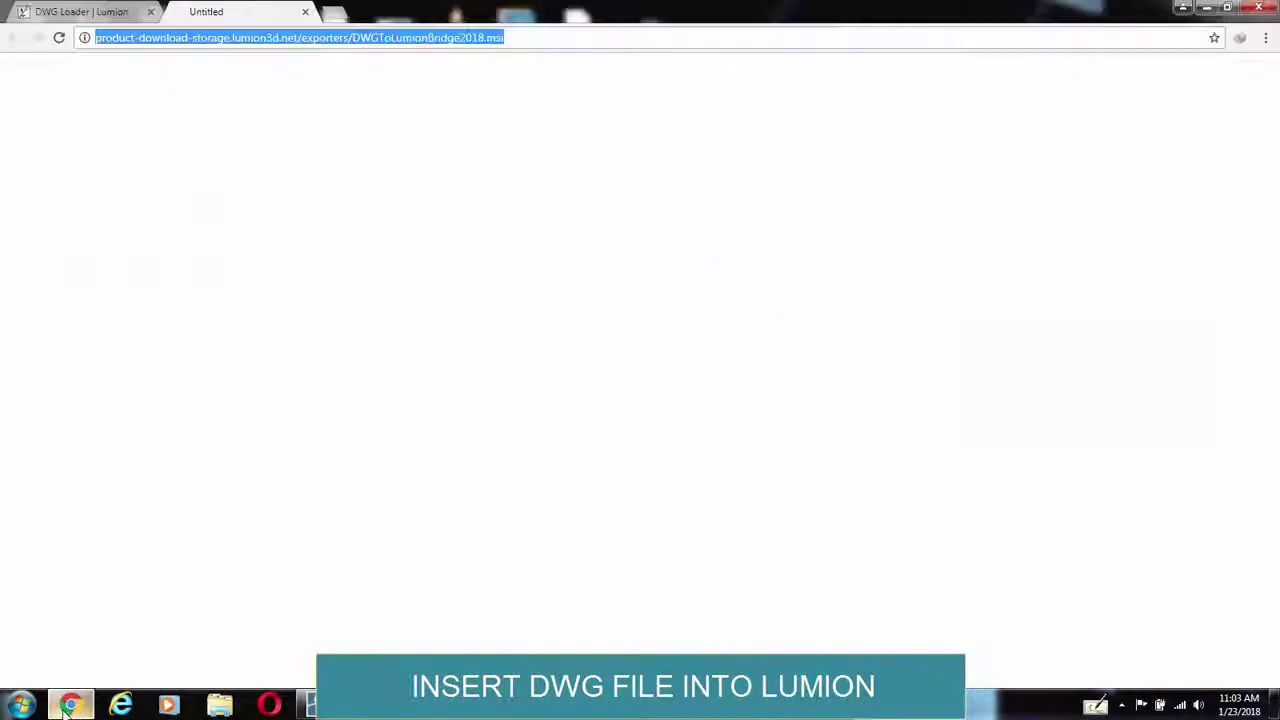
pyautogui.click(120, 10)
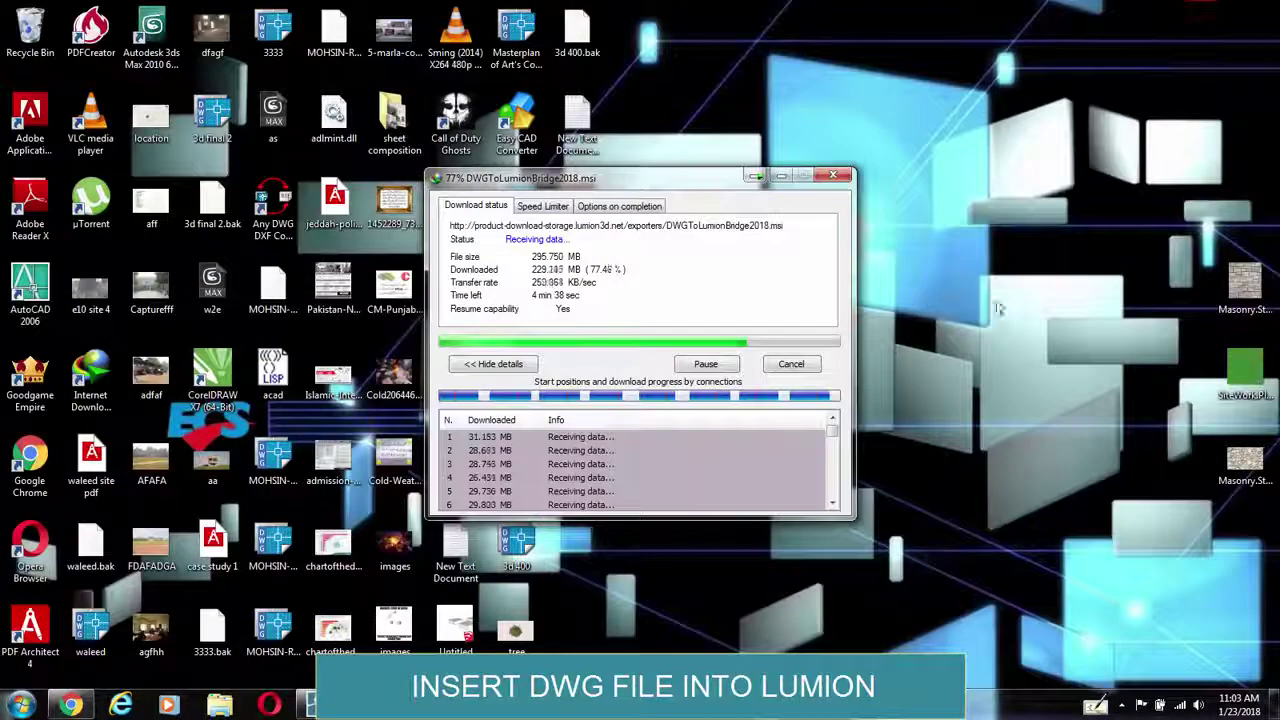
pyautogui.rightClick(1005, 272)
pyautogui.click(1040, 313)
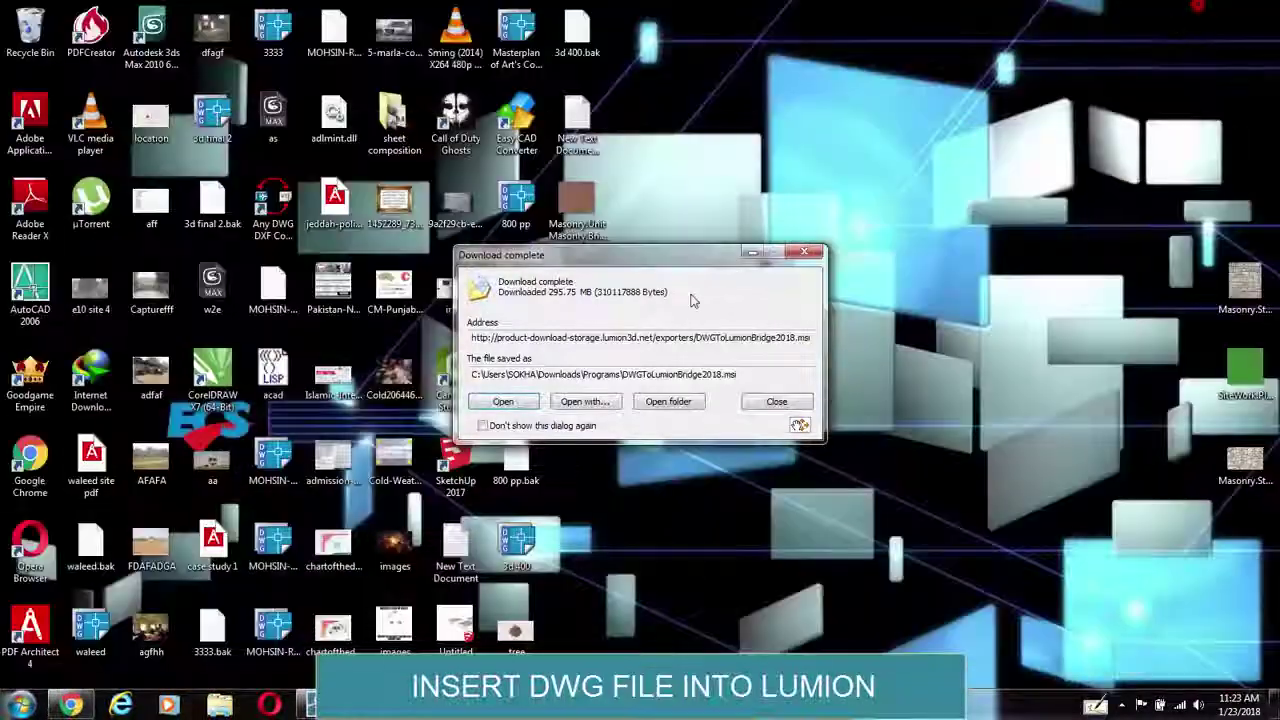
# Install DWGToLumionBridge2018 into the default Act-3D folder and close the installer.
pyautogui.click(503, 401)
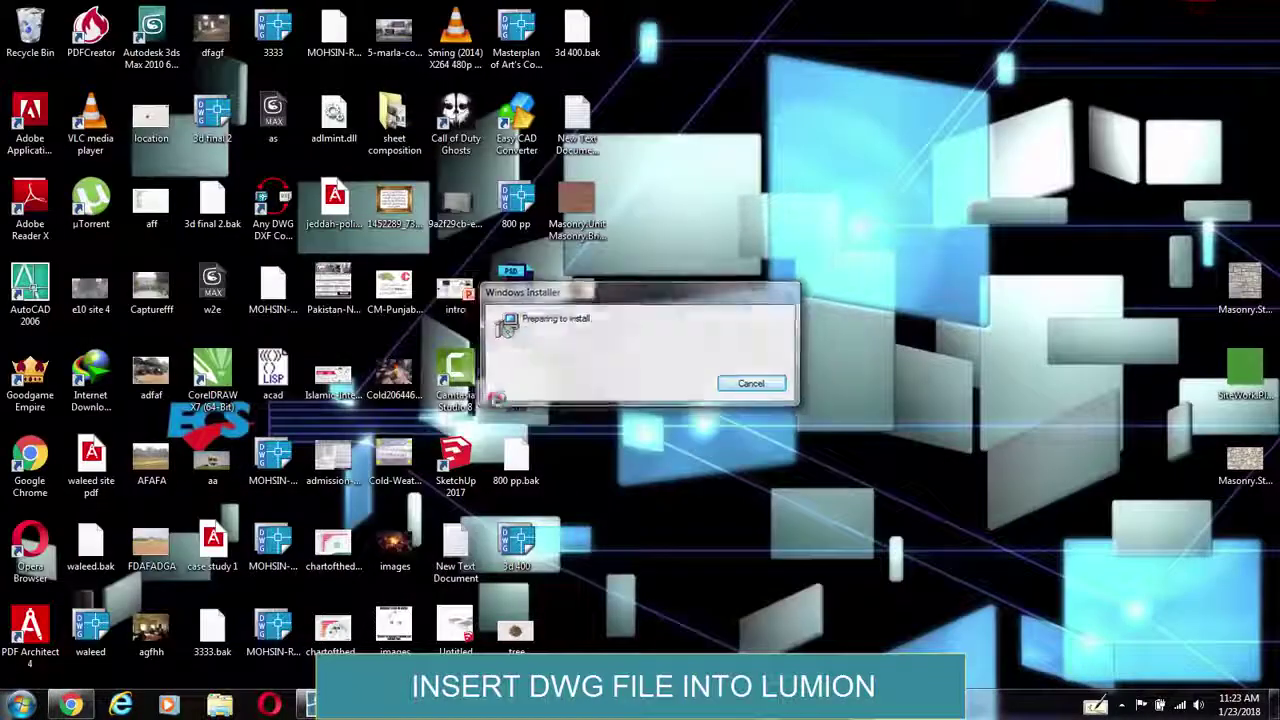
pyautogui.click(790, 488)
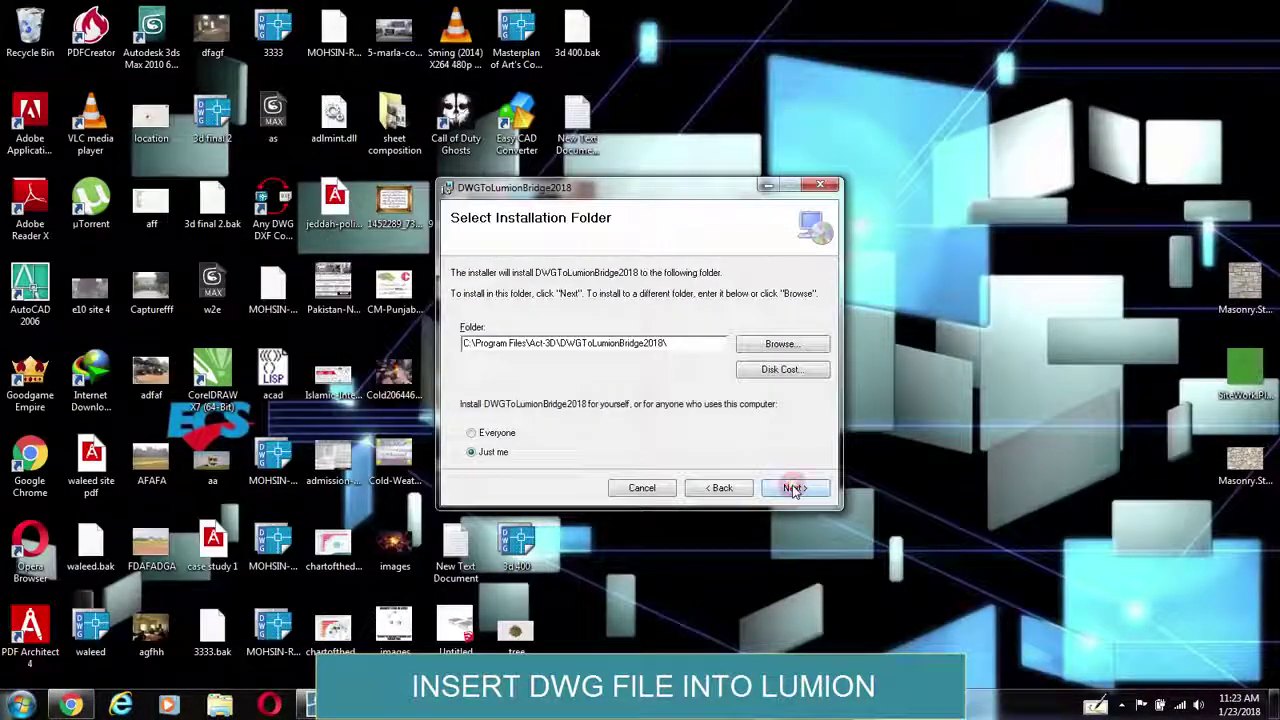
pyautogui.click(805, 488)
pyautogui.click(808, 489)
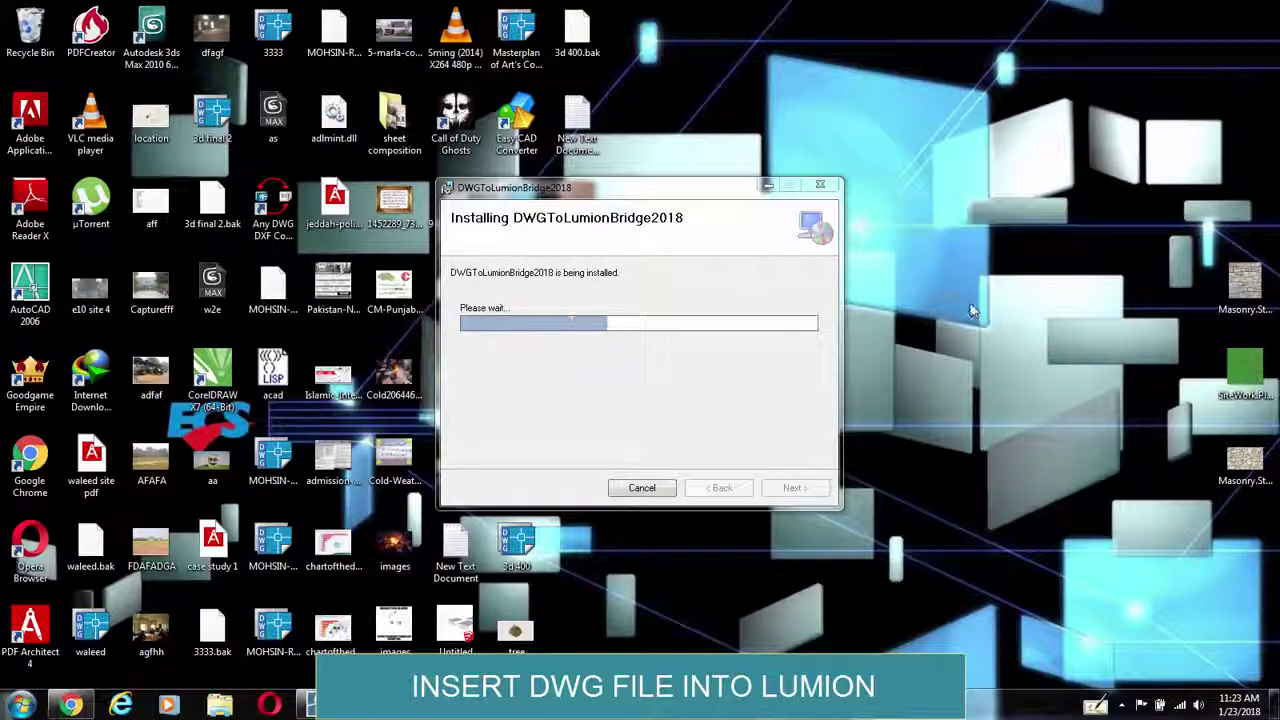
pyautogui.rightClick(964, 250)
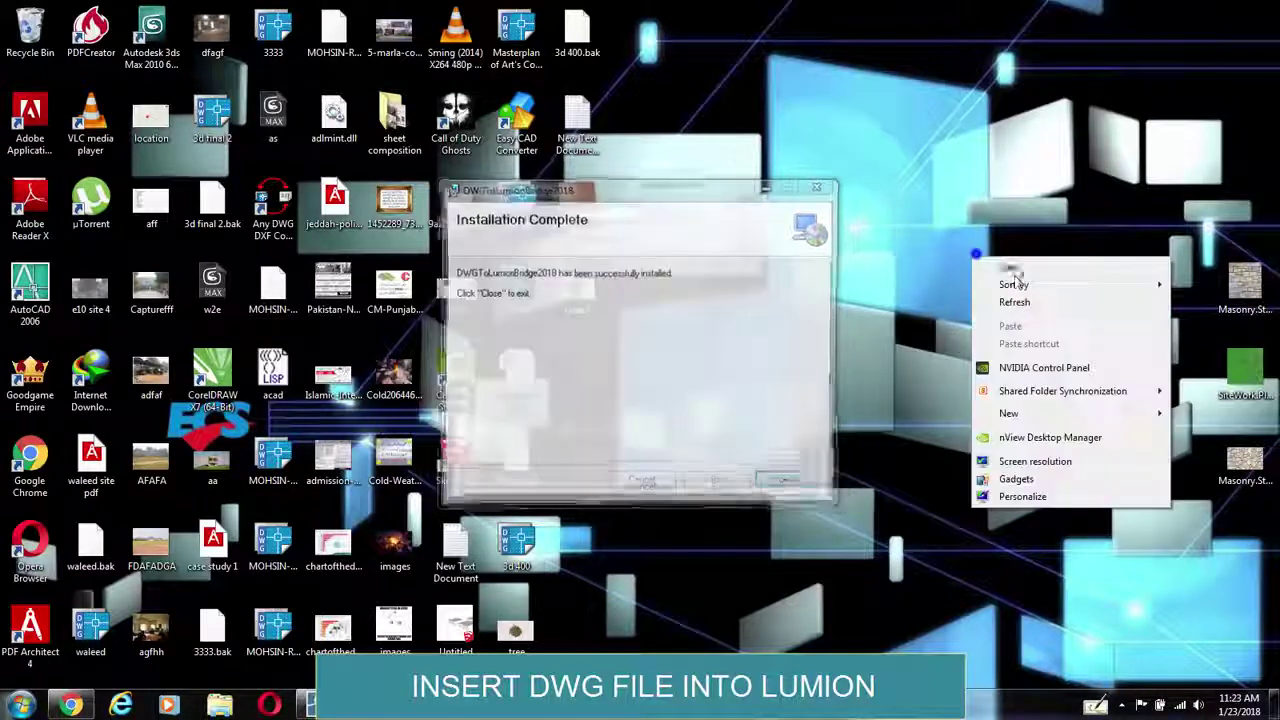
pyautogui.click(1009, 297)
pyautogui.click(808, 486)
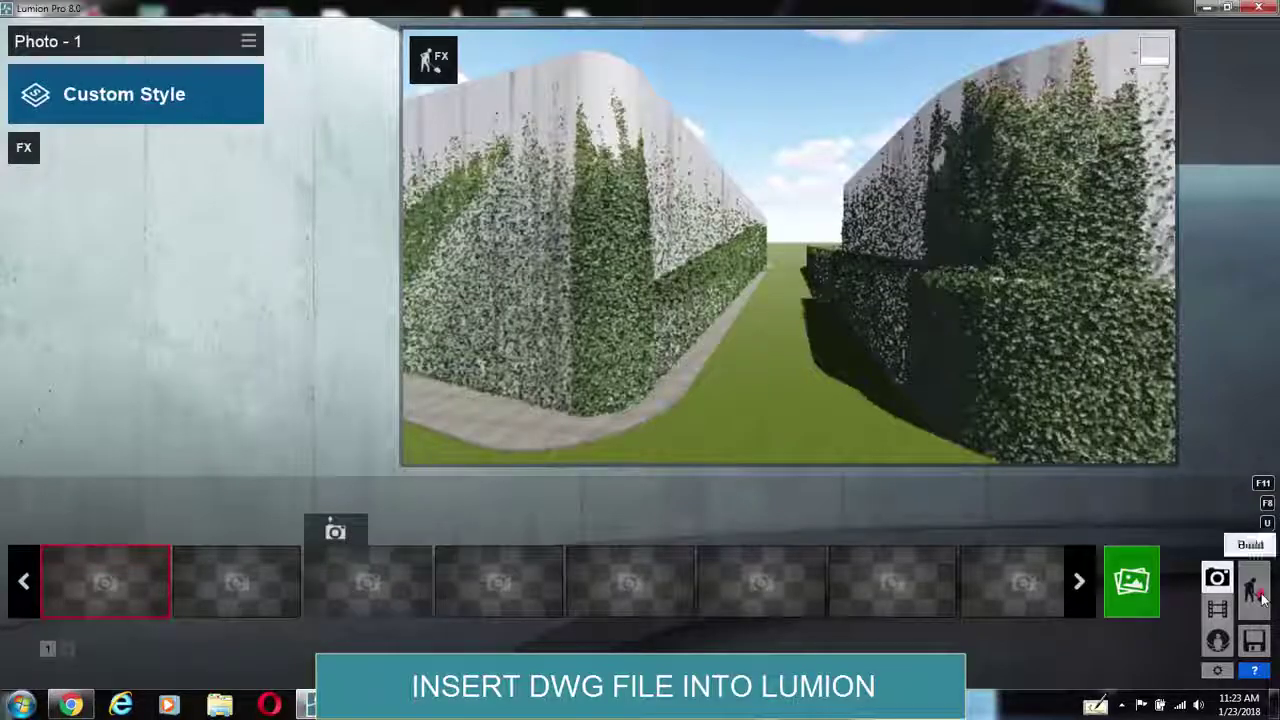
pyautogui.click(1248, 575)
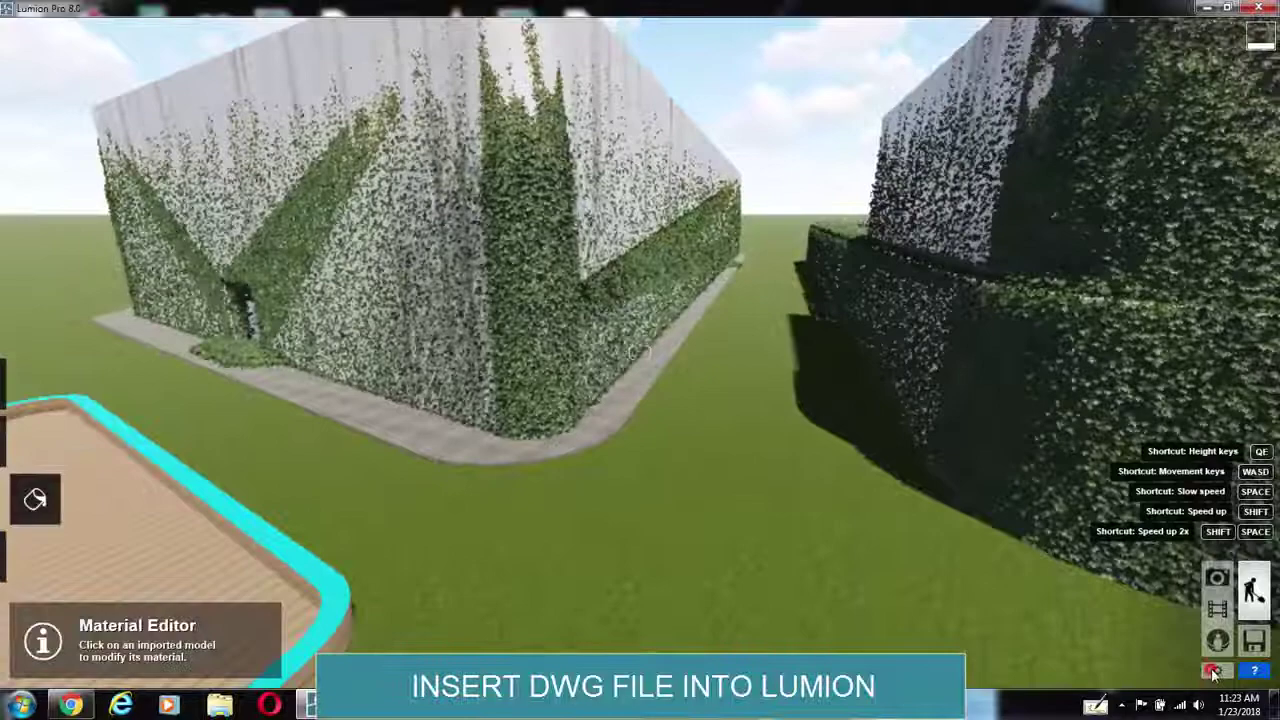
pyautogui.click(1213, 672)
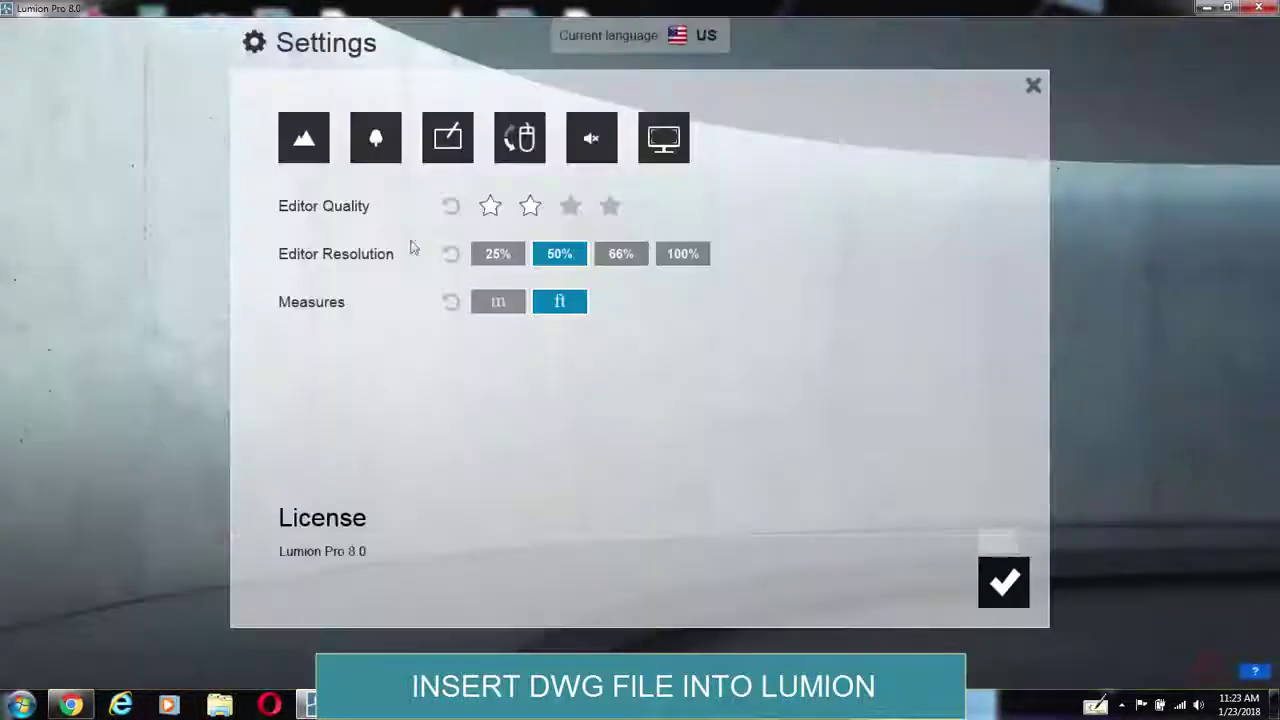
pyautogui.click(1003, 580)
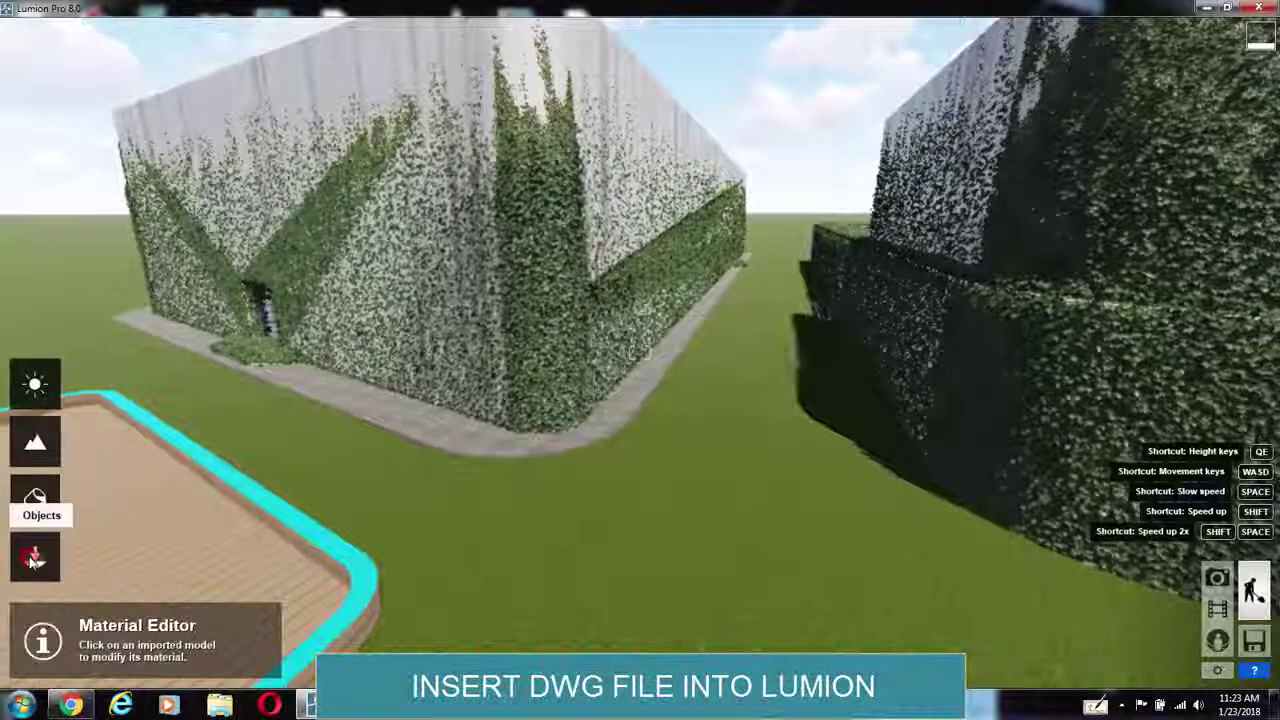
pyautogui.click(30, 545)
pyautogui.scroll(-5, 530, 453)
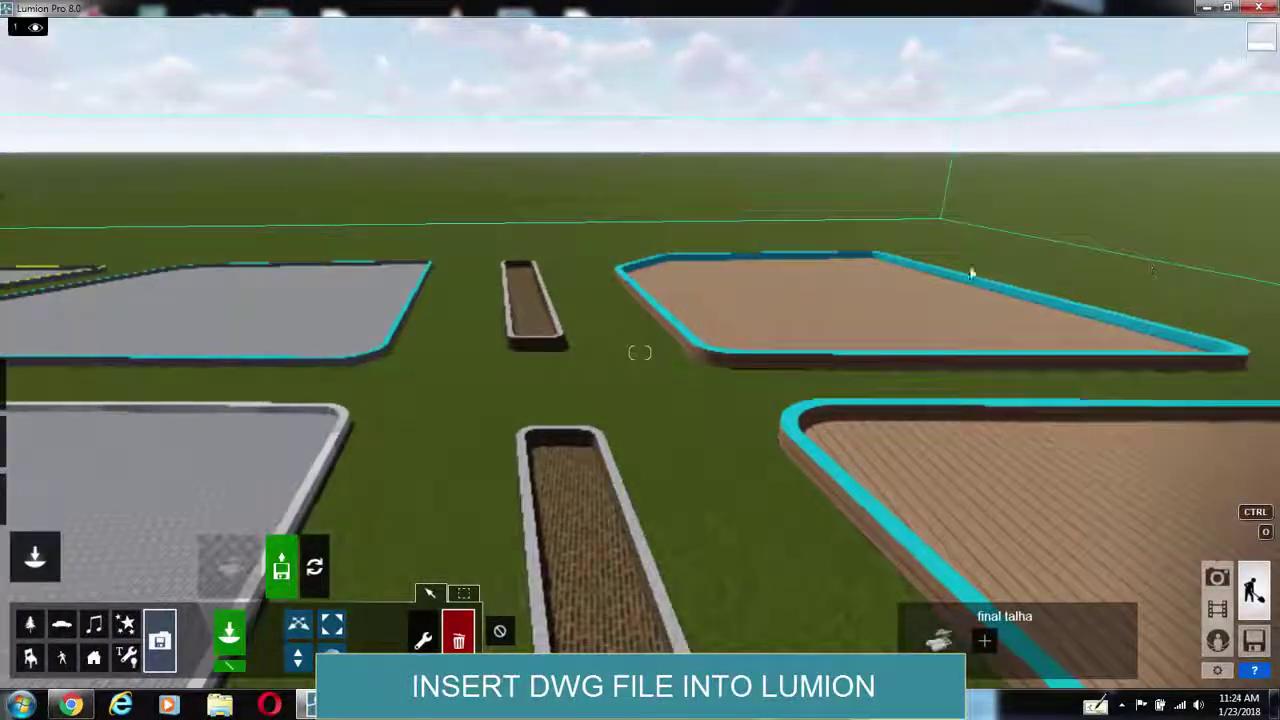
pyautogui.moveTo(487, 323); pyautogui.dragTo(492, 316, button='right')
pyautogui.moveTo(640, 352); pyautogui.dragTo(508, 233, button='right')
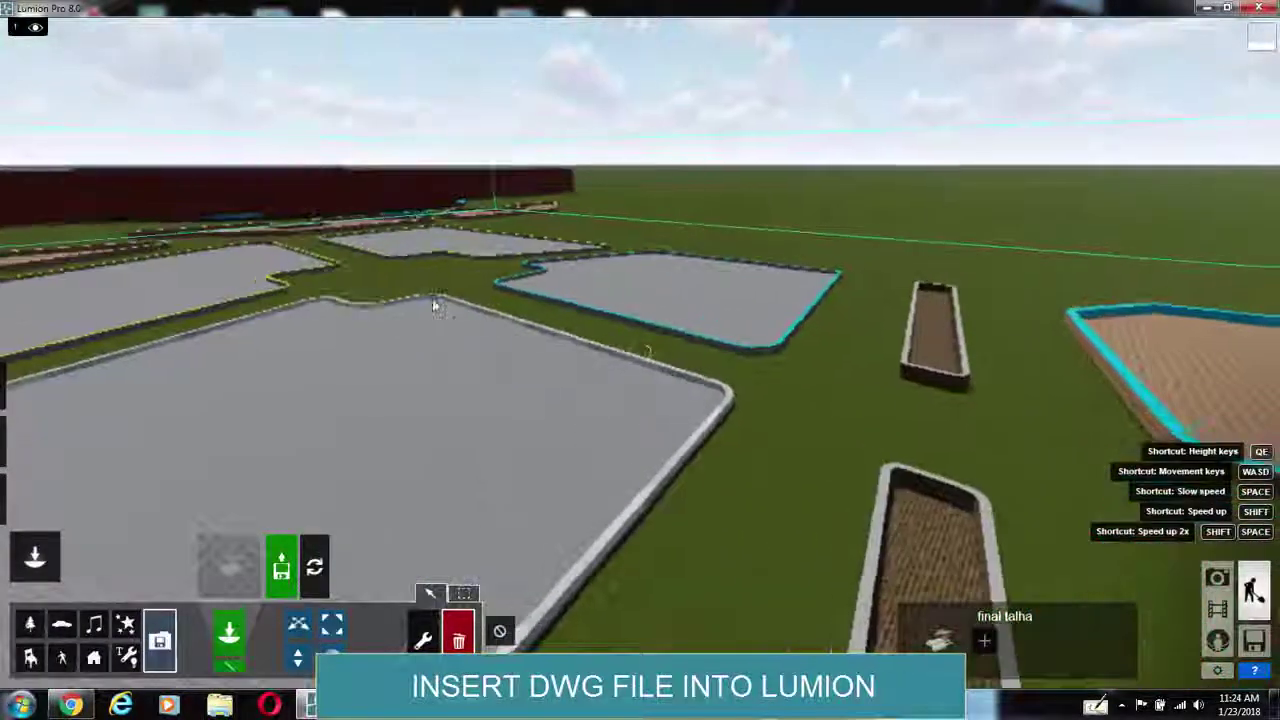
pyautogui.press('s')
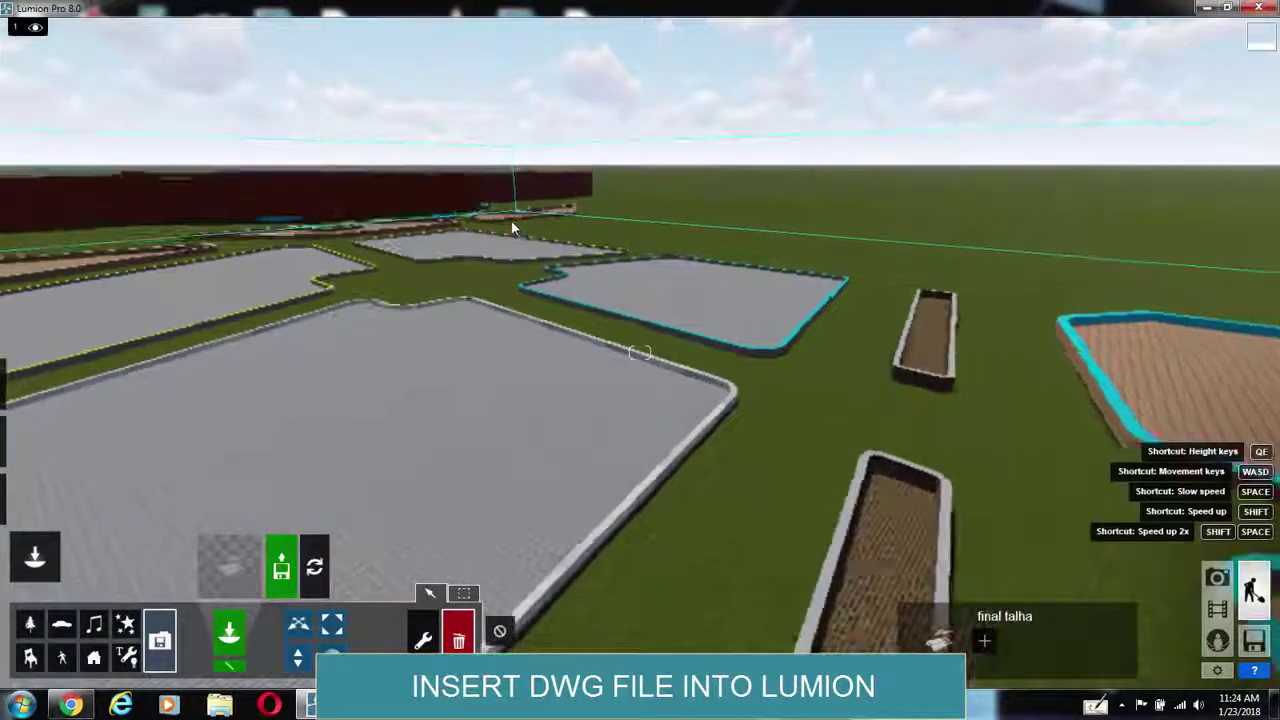
pyautogui.press('s')
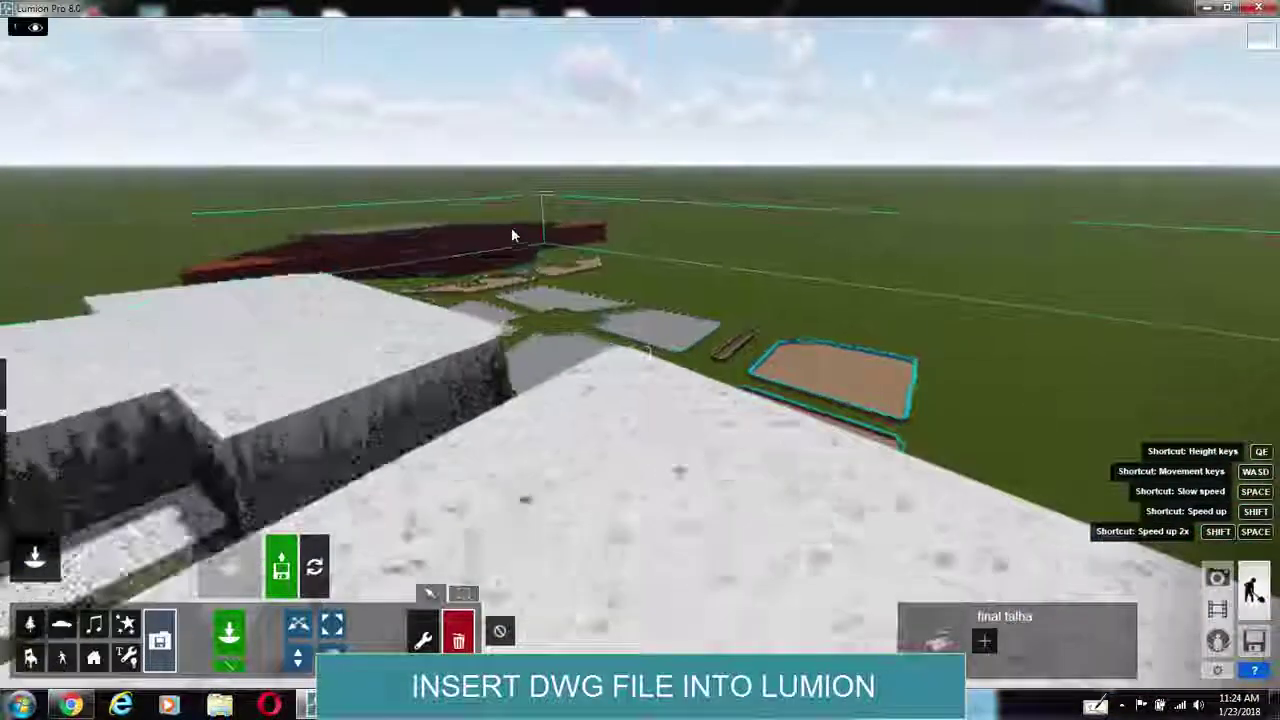
pyautogui.press('s')
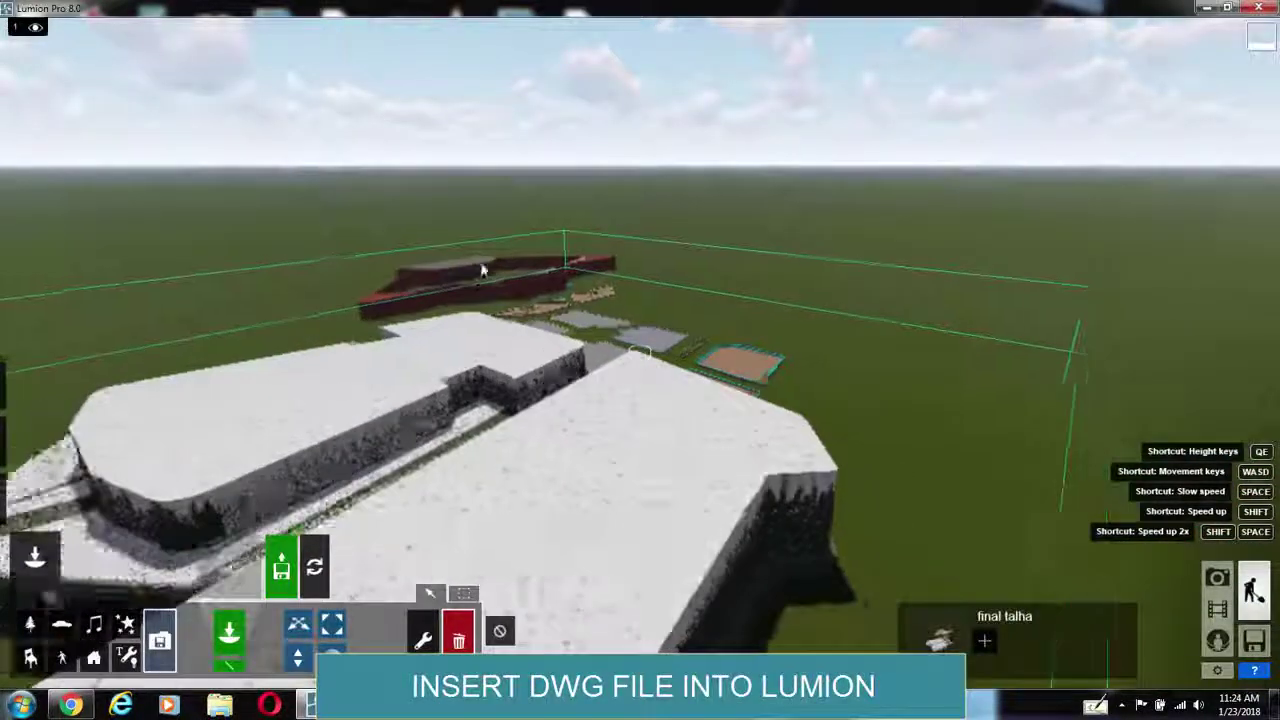
pyautogui.moveTo(498, 369); pyautogui.dragTo(523, 389, button='right')
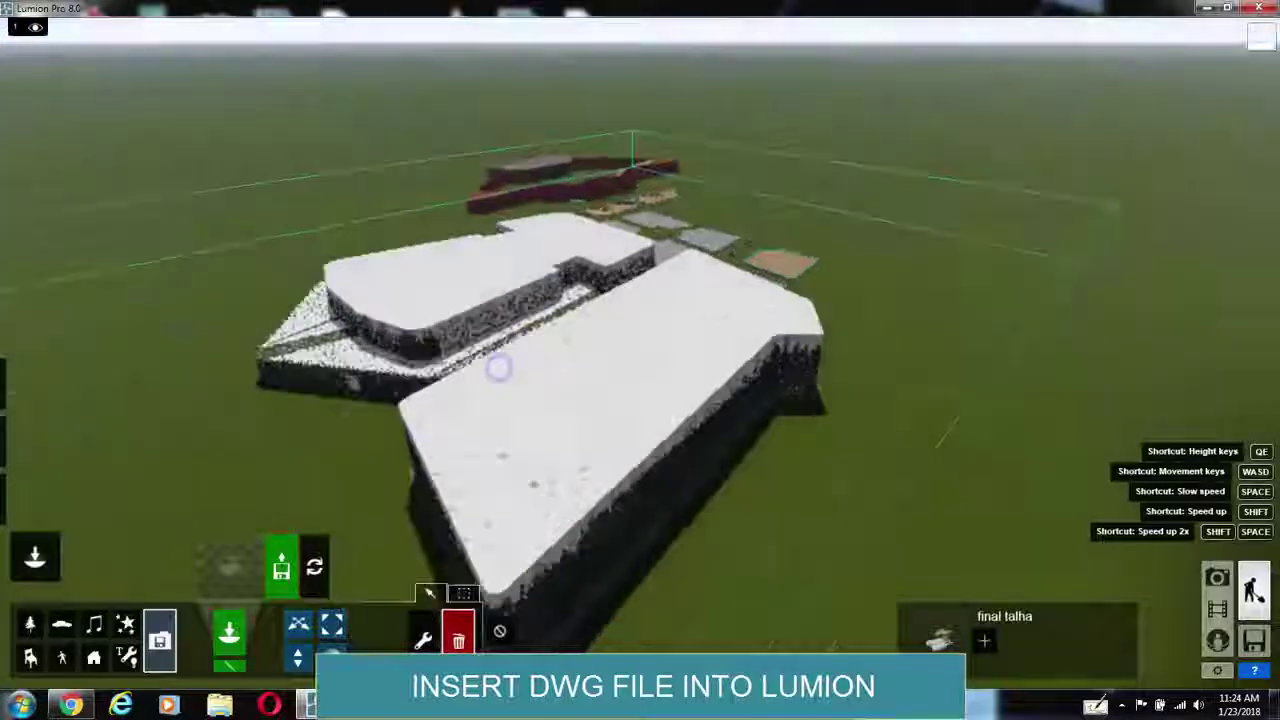
pyautogui.press('w')
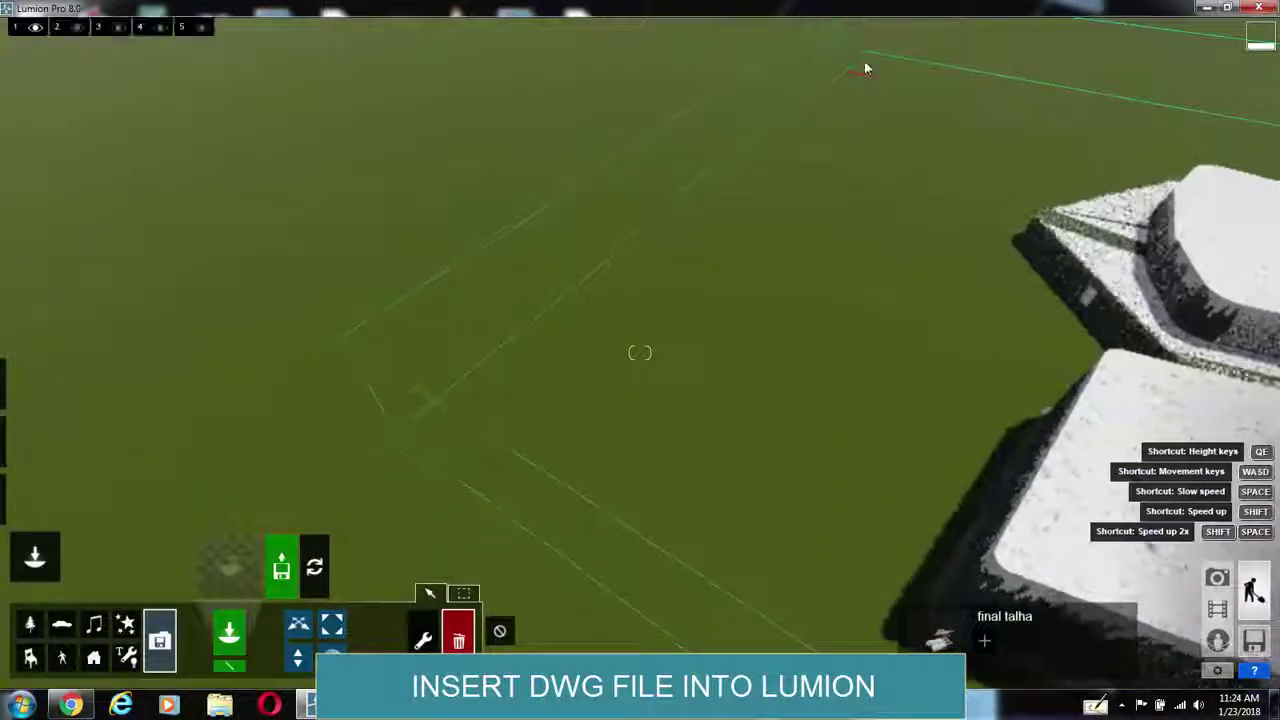
pyautogui.moveTo(836, 70); pyautogui.dragTo(836, 130, button='right')
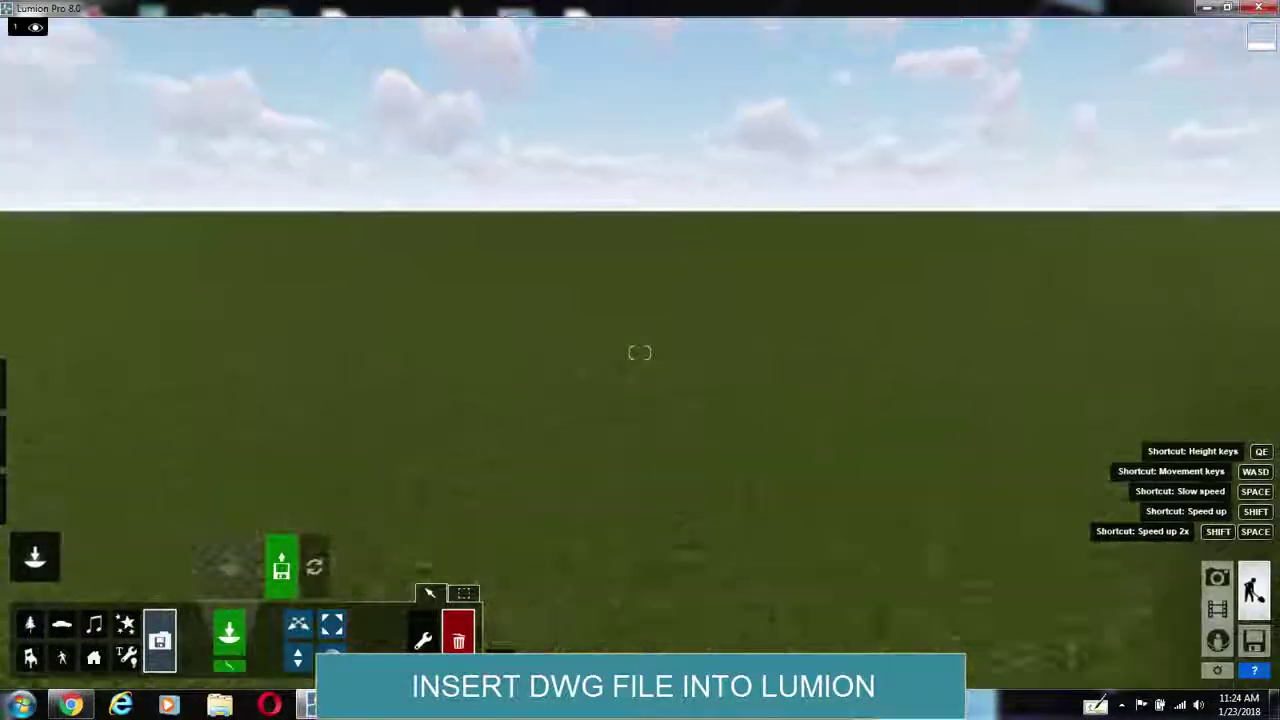
# Import the 800 pp and for 3d DWG models into the Lumion library.
pyautogui.click(281, 567)
pyautogui.doubleClick(237, 196)
pyautogui.click(805, 556)
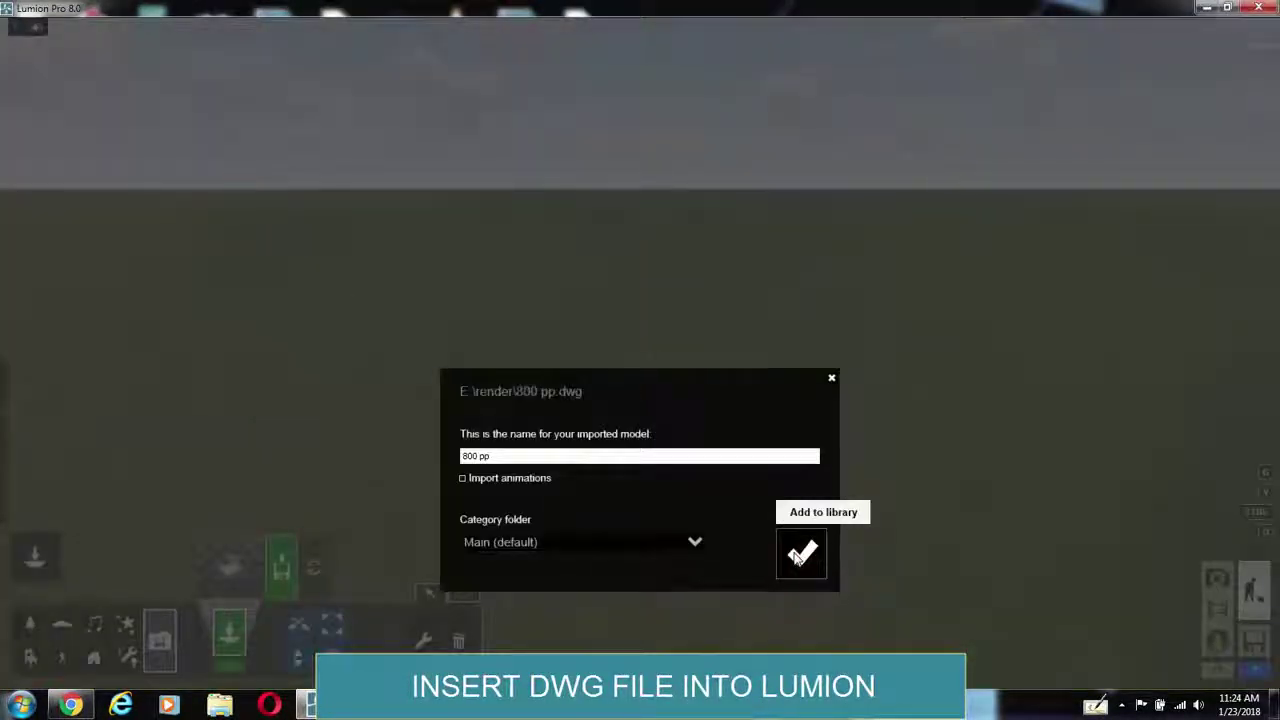
pyautogui.click(798, 557)
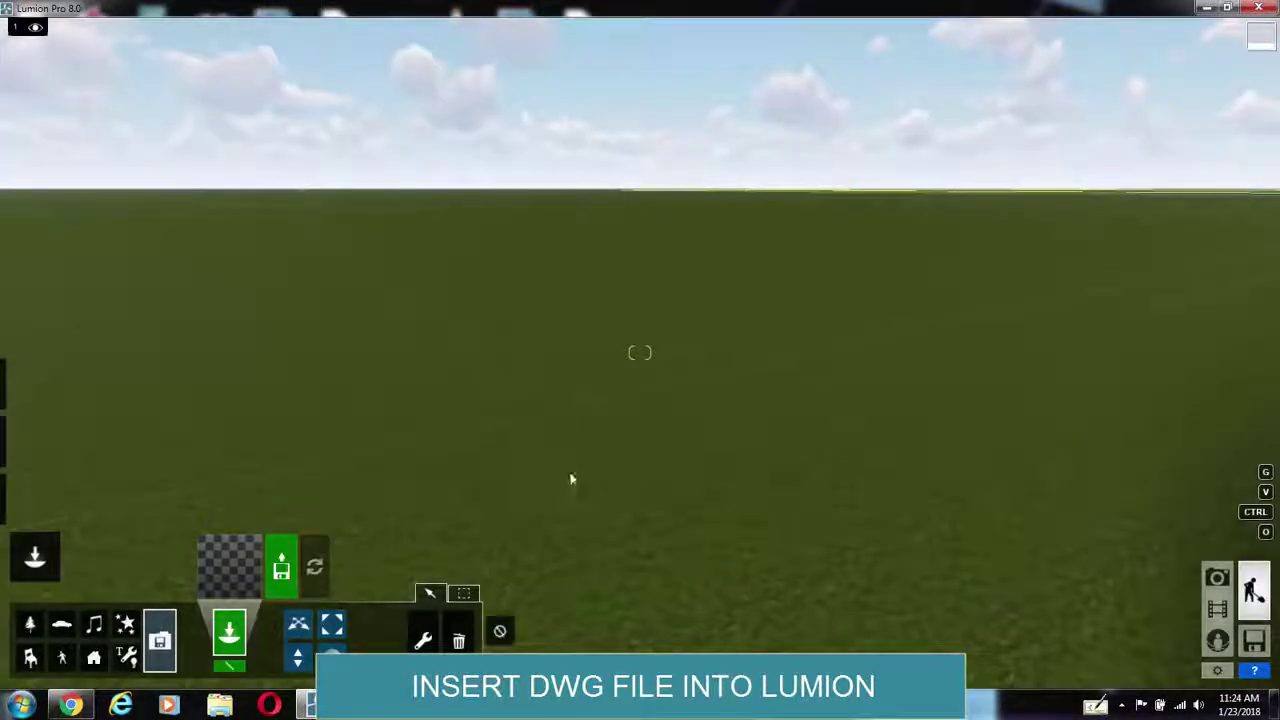
pyautogui.moveTo(571, 479); pyautogui.dragTo(560, 430, button='right')
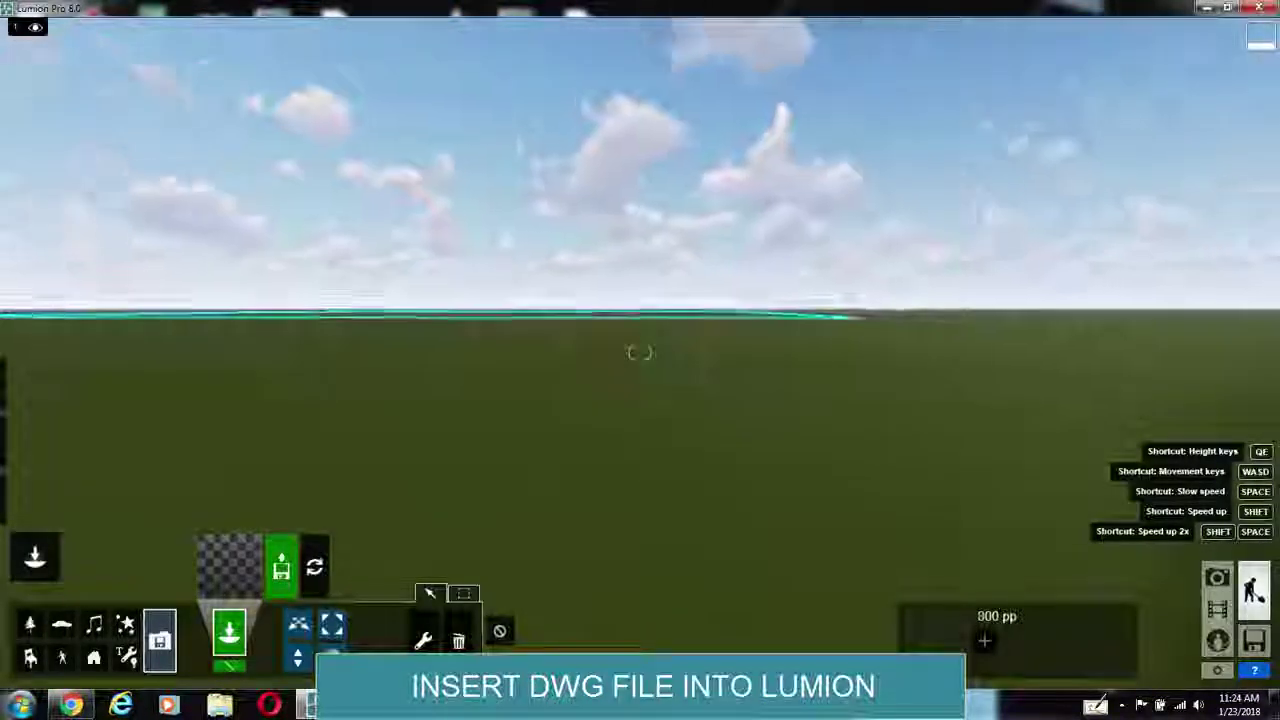
pyautogui.moveTo(640, 352); pyautogui.dragTo(640, 352, button='right')
pyautogui.click(285, 588)
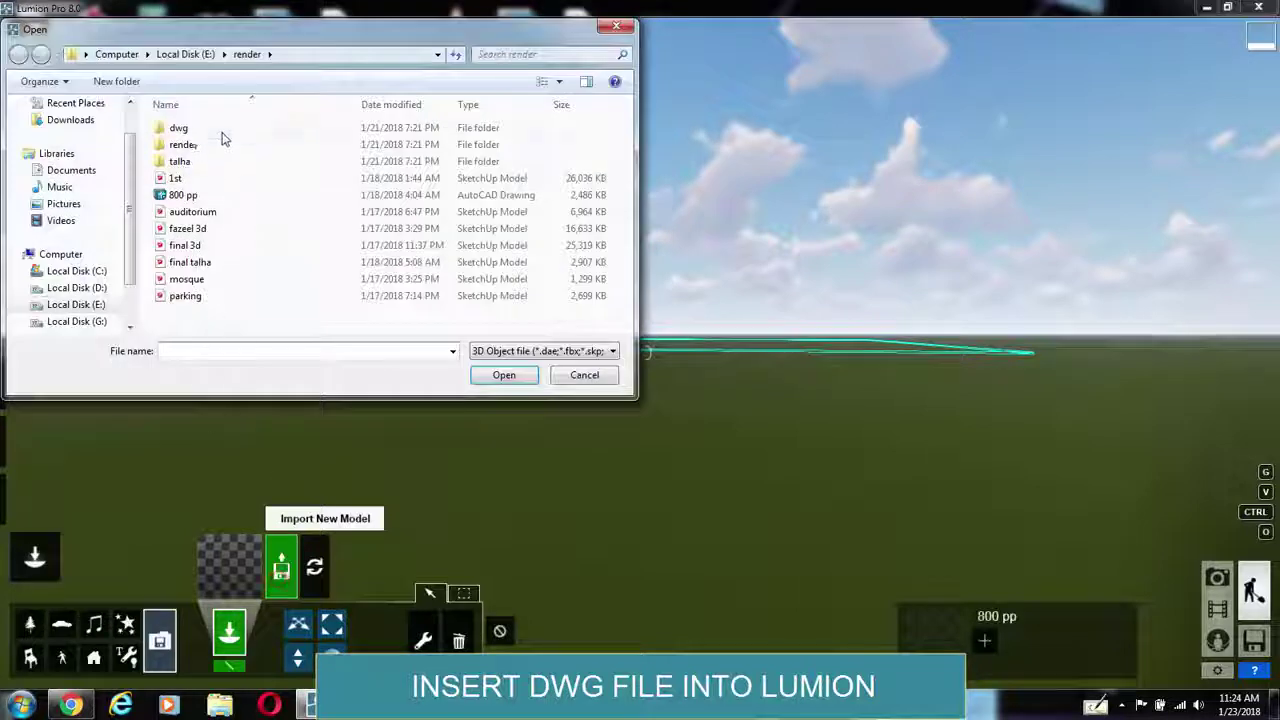
pyautogui.doubleClick(211, 161)
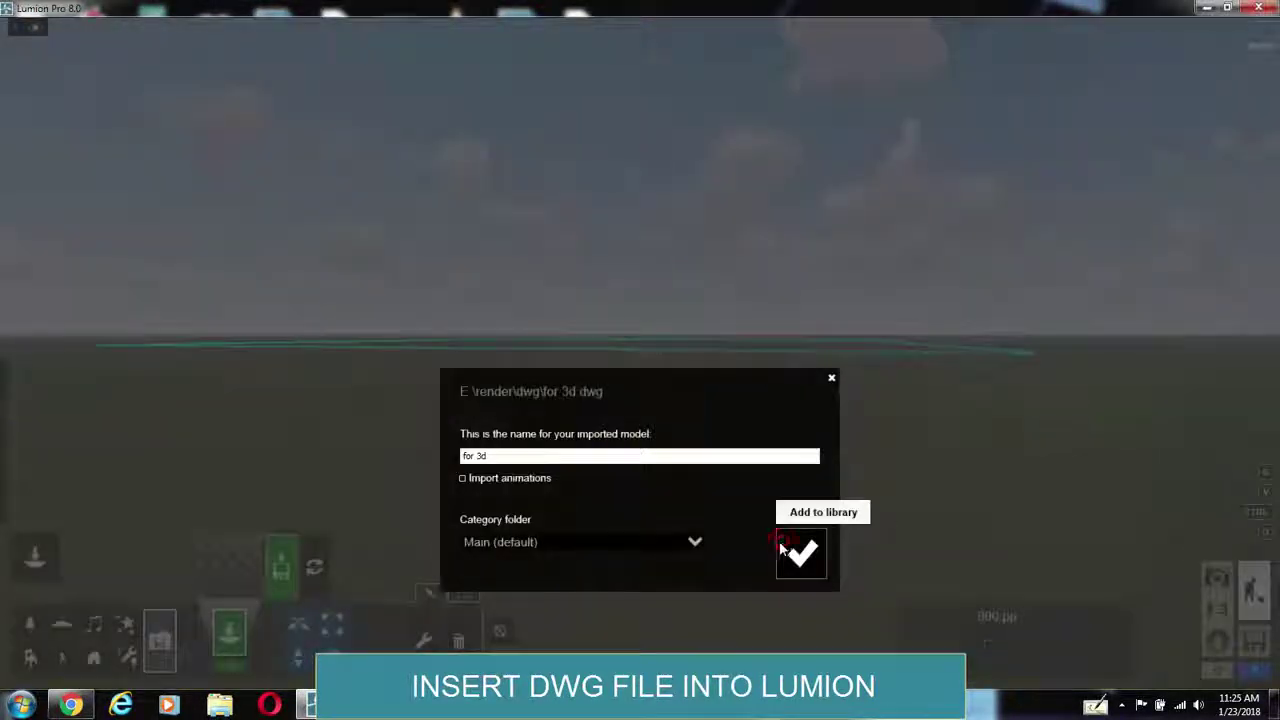
pyautogui.click(800, 553)
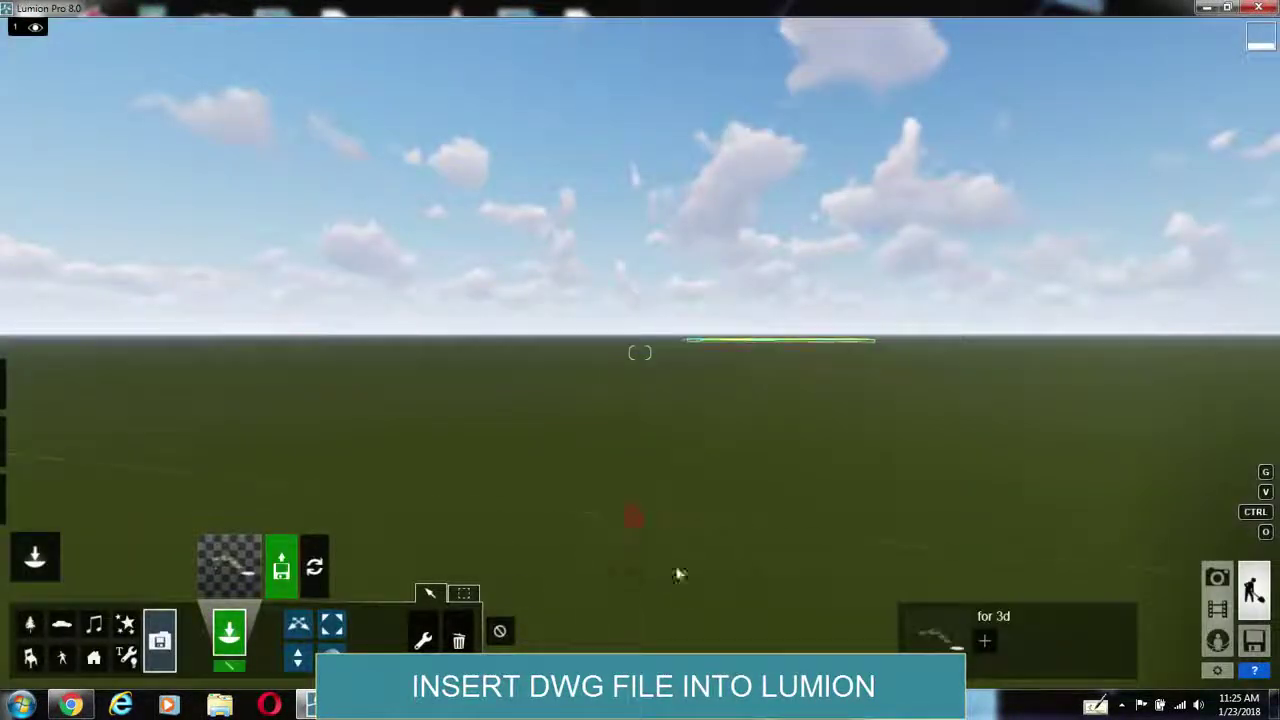
# Import the 3d final 2 DWG model and place it on the grass.
pyautogui.click(284, 568)
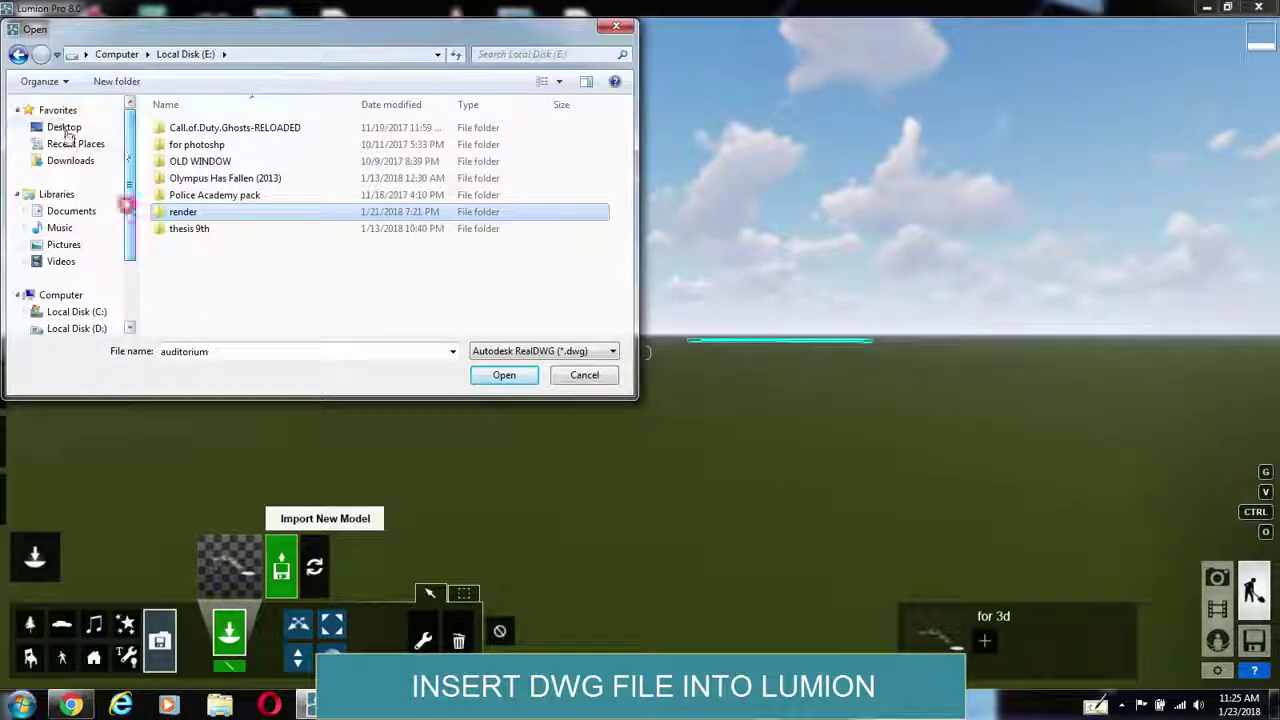
pyautogui.doubleClick(377, 248)
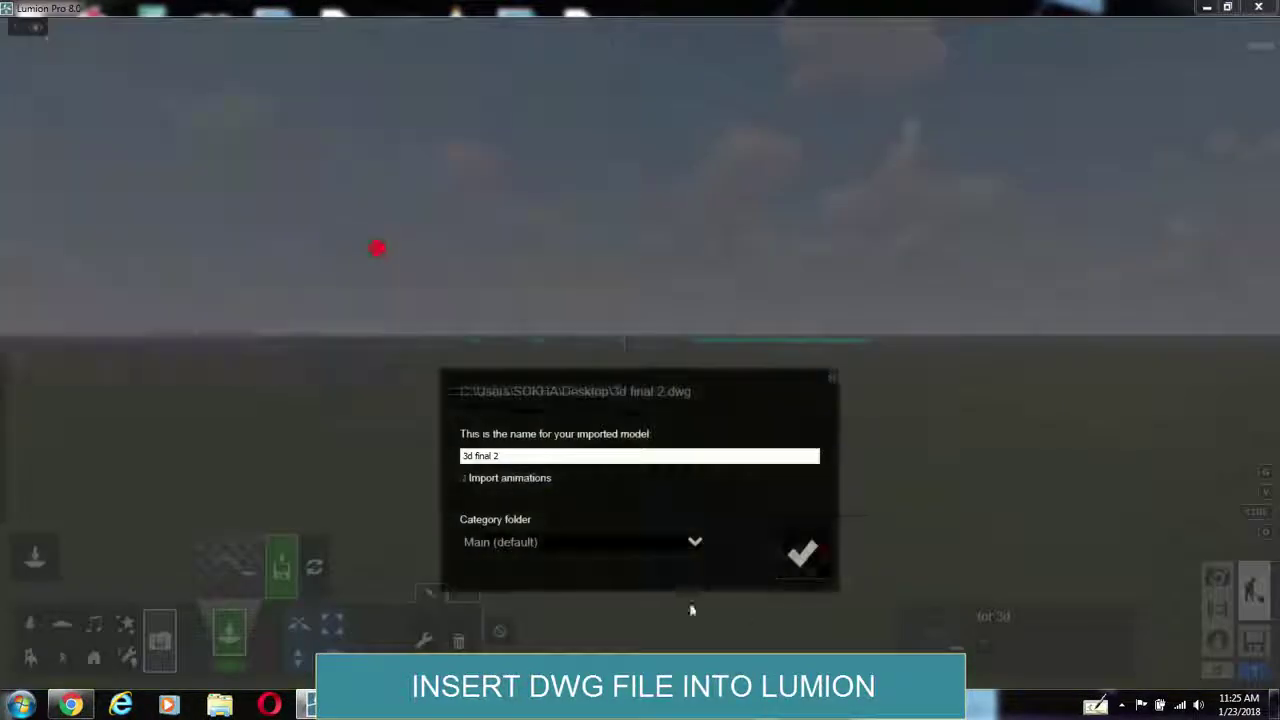
pyautogui.click(818, 556)
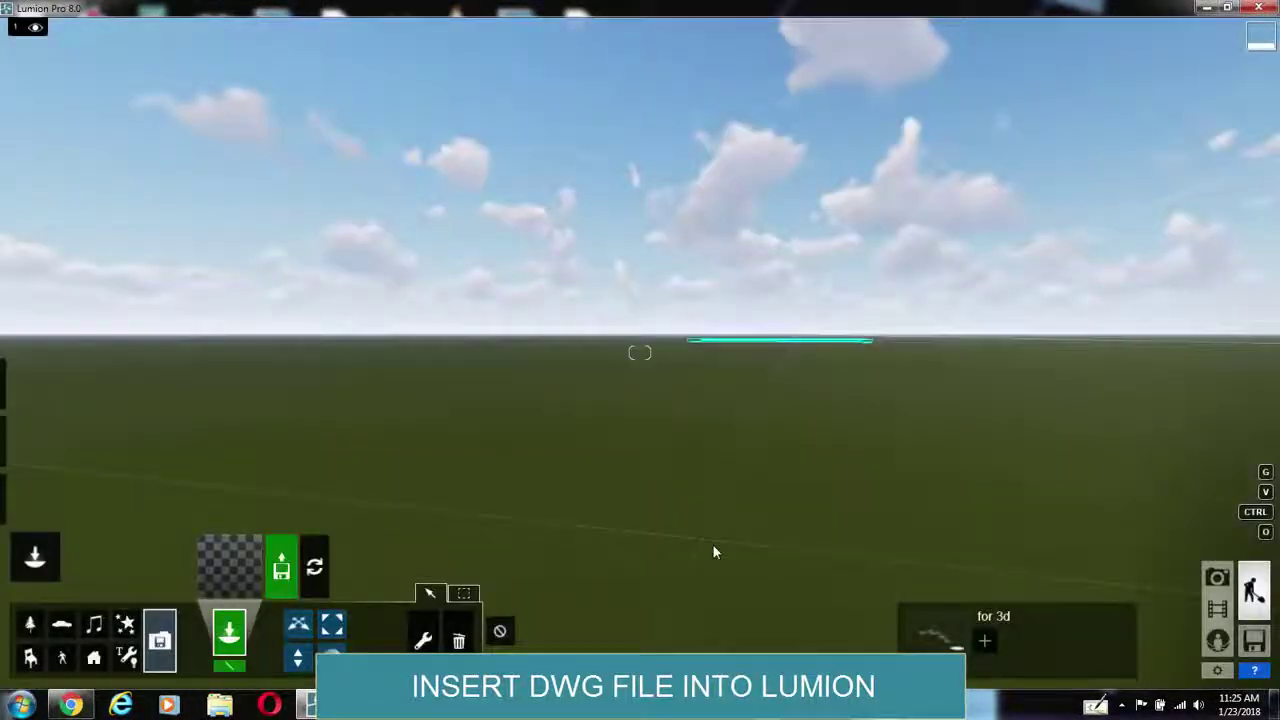
pyautogui.click(404, 442)
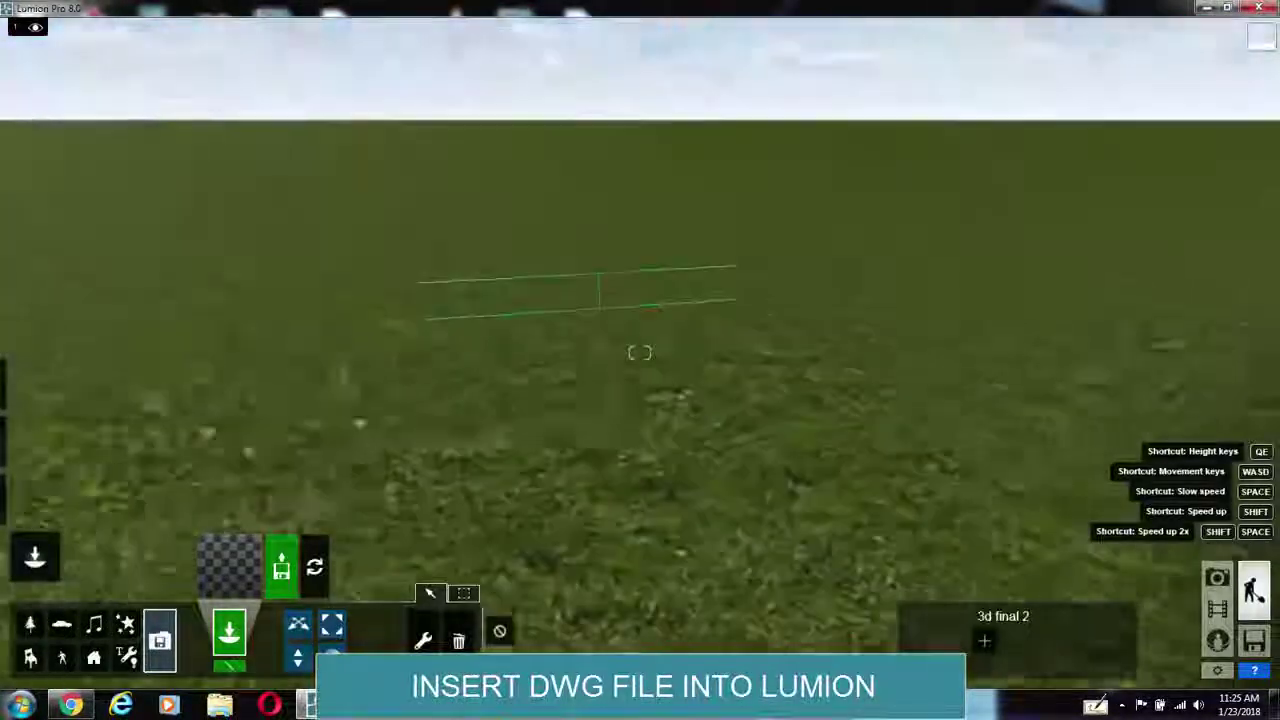
pyautogui.moveTo(639, 352); pyautogui.dragTo(560, 250, button='right')
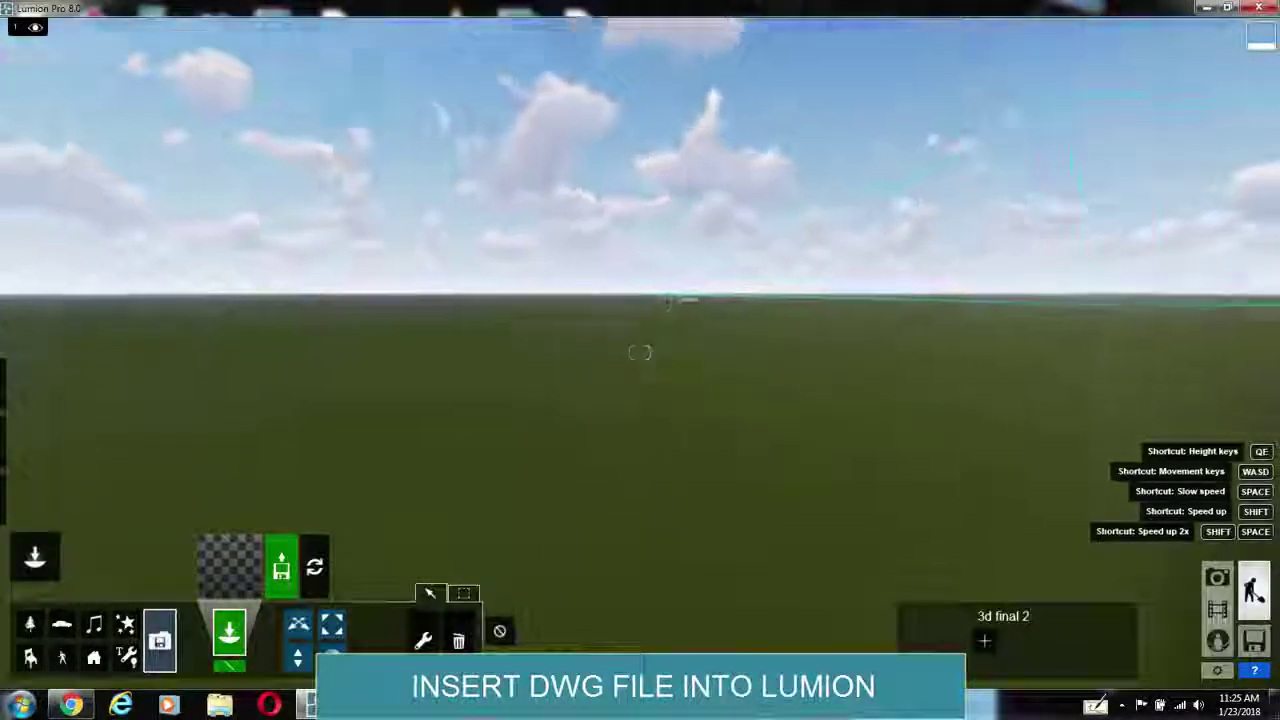
pyautogui.moveTo(640, 352); pyautogui.dragTo(640, 410, button='right')
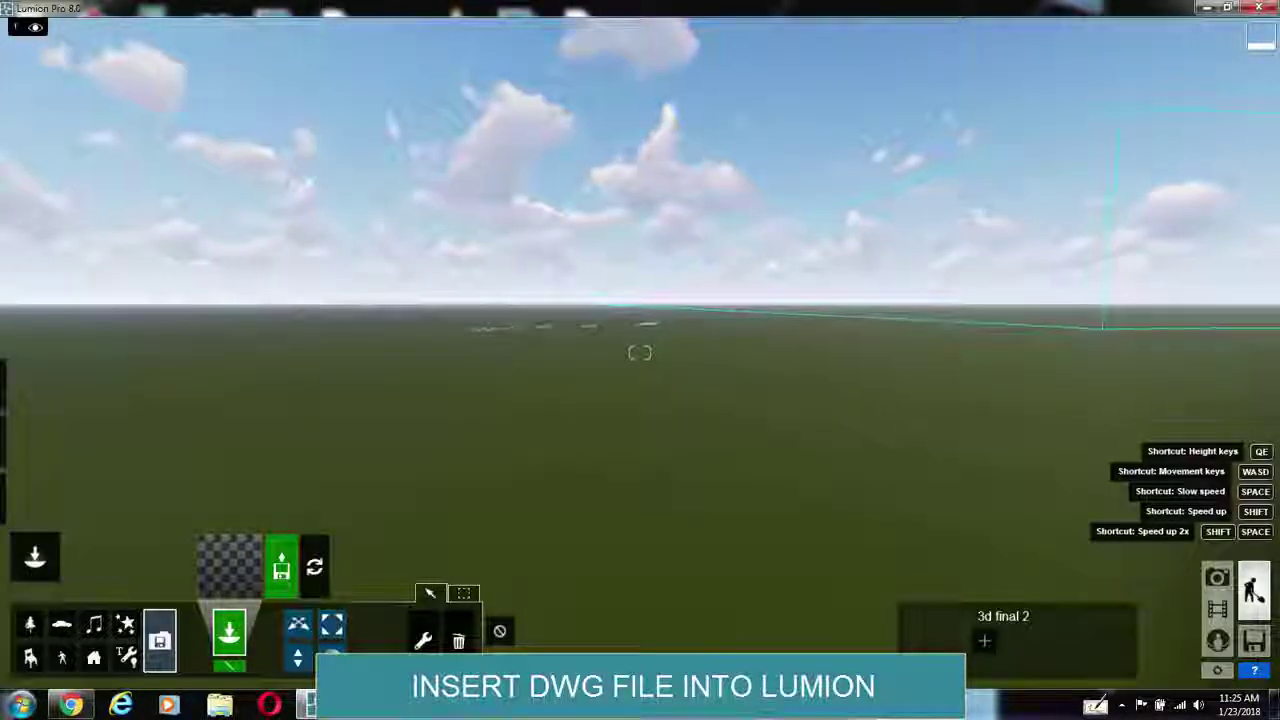
pyautogui.moveTo(640, 352)
pyautogui.mouseDown(button='right')
pyautogui.moveTo(628, 362)
pyautogui.moveTo(652, 342)
pyautogui.moveTo(640, 372)
pyautogui.moveTo(640, 346)
pyautogui.moveTo(620, 352)
pyautogui.mouseUp(button='right')
# Fly to the imported strips and select their surface in the Material Editor.
pyautogui.press('w')
pyautogui.press('w')
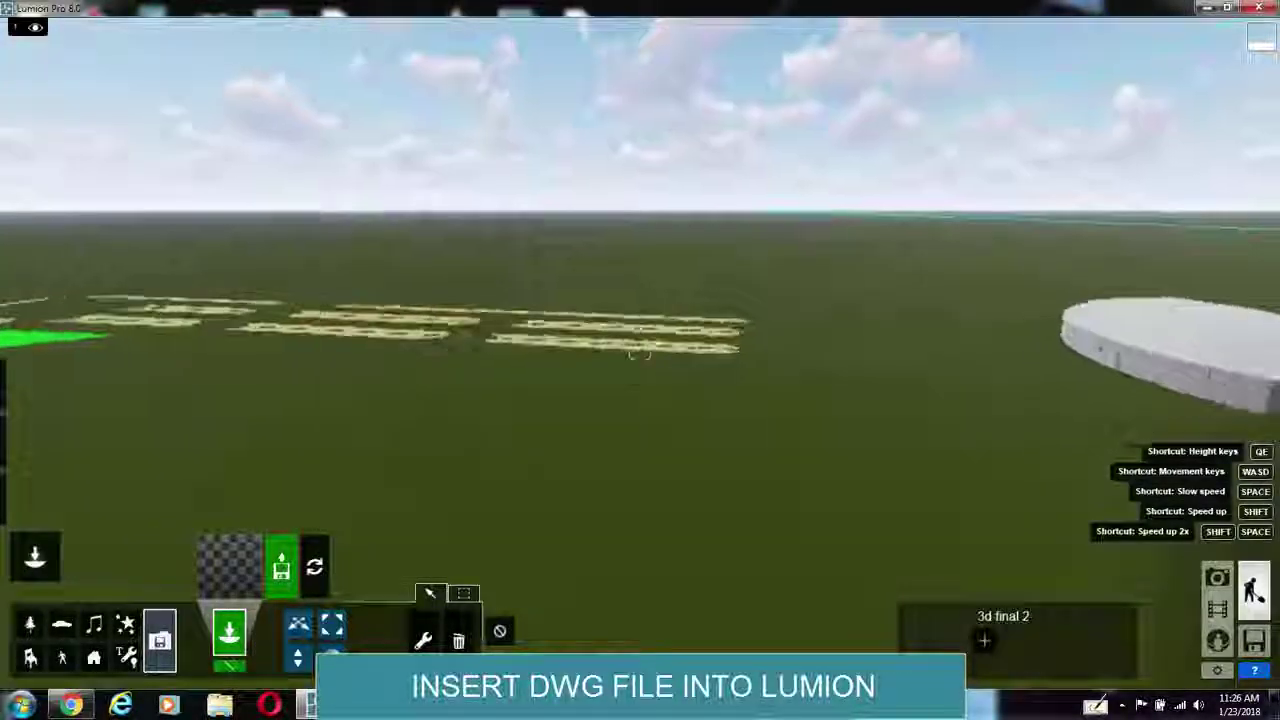
pyautogui.press('w')
pyautogui.moveTo(466, 457); pyautogui.dragTo(540, 438, button='right')
pyautogui.click(288, 565)
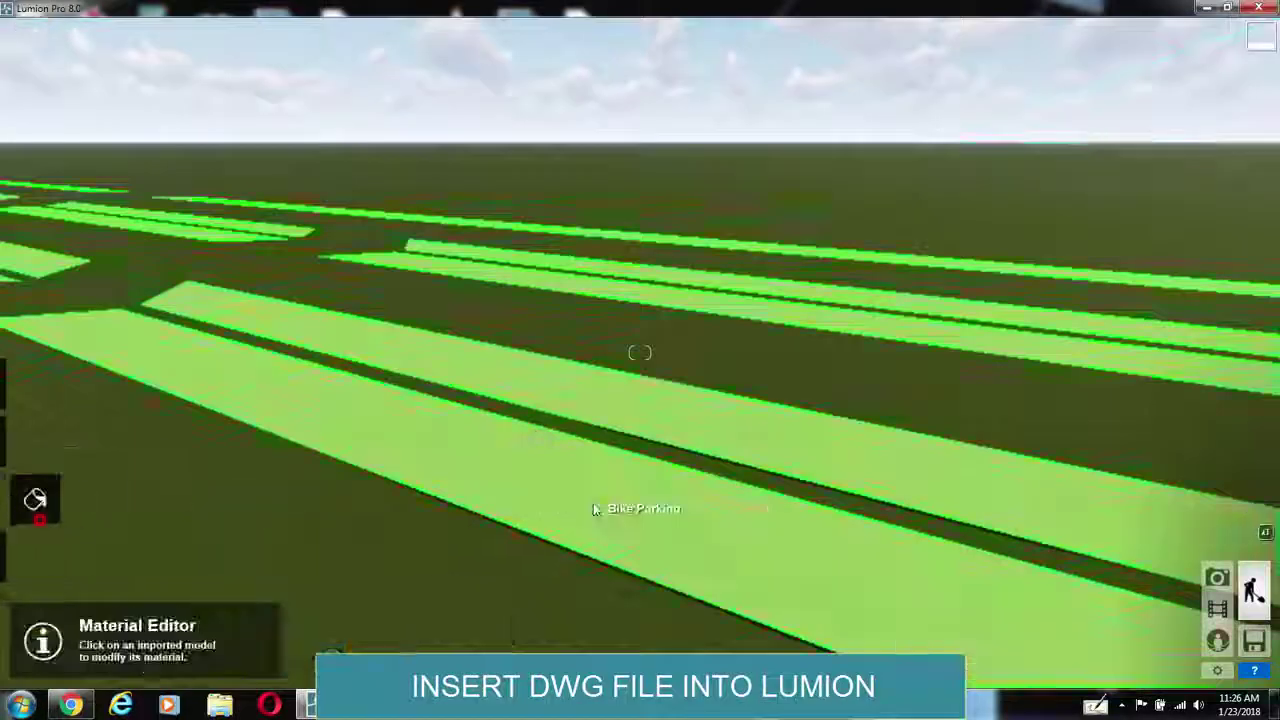
pyautogui.click(593, 503)
# Give the strips a dark Outdoor > Asphalt material, confirm it, and open the Save scene page.
pyautogui.click(121, 157)
pyautogui.click(63, 329)
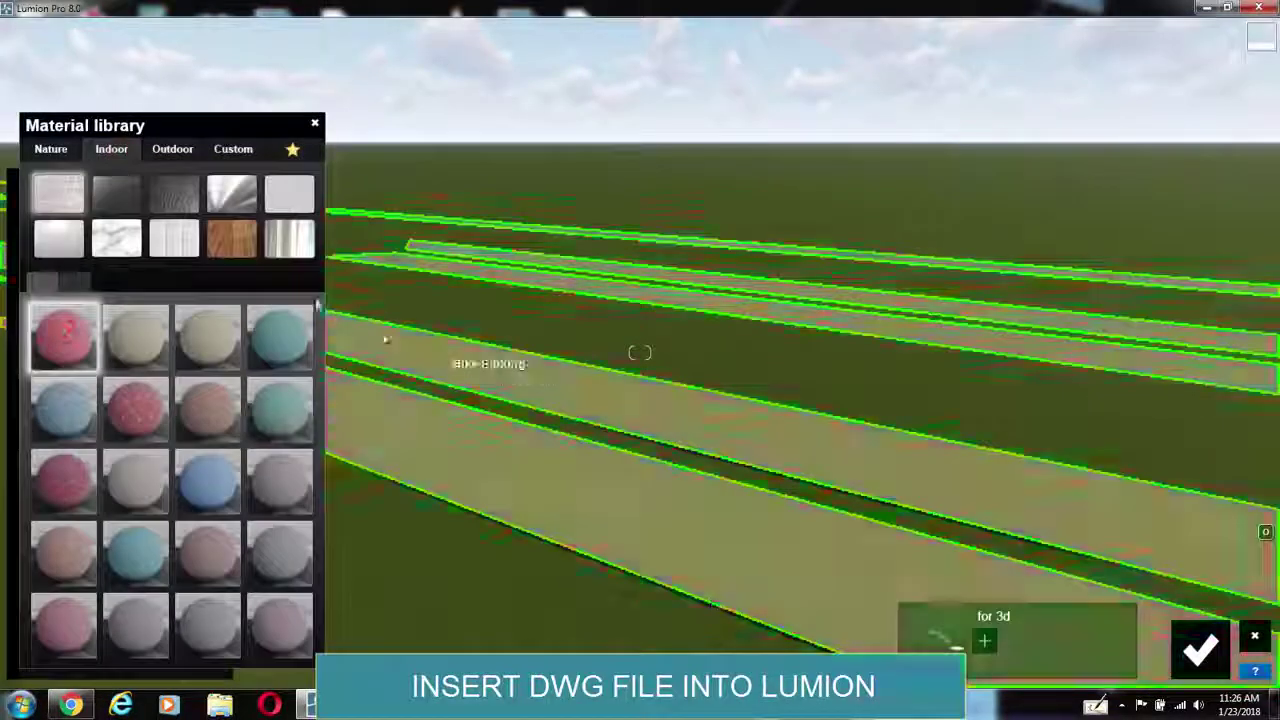
pyautogui.click(175, 192)
pyautogui.click(172, 149)
pyautogui.click(289, 237)
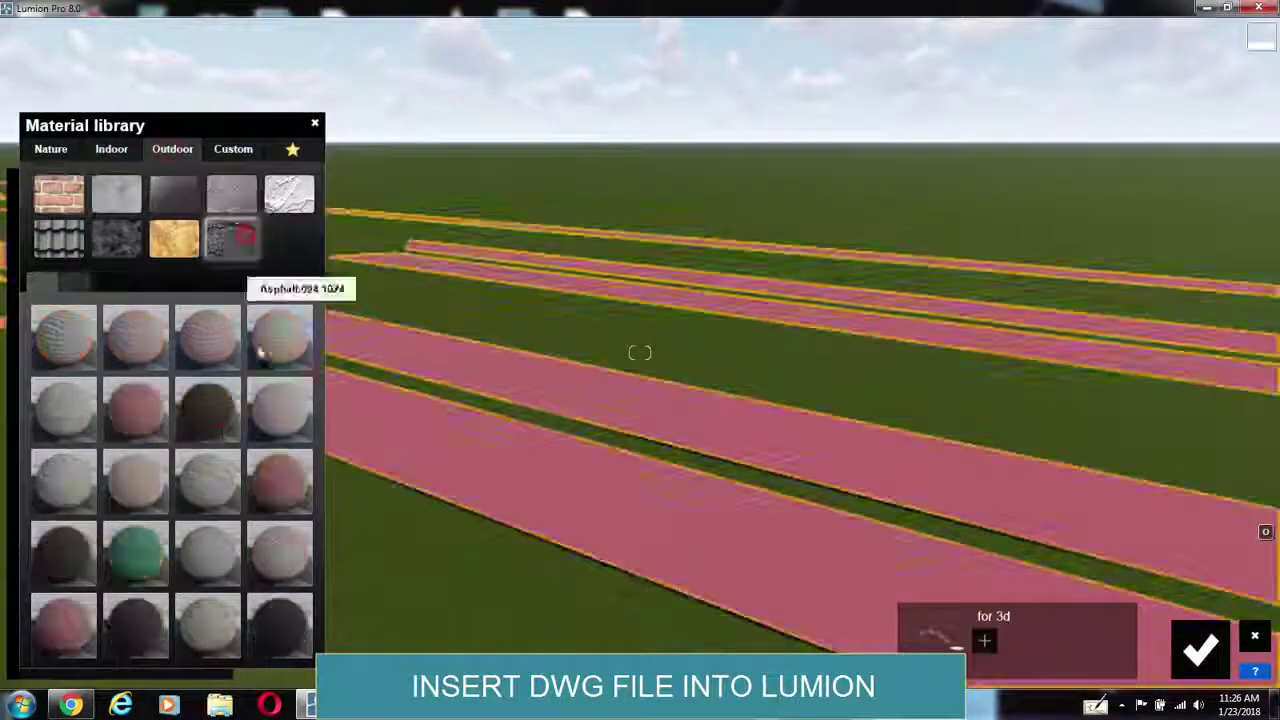
pyautogui.click(208, 408)
pyautogui.click(1200, 650)
pyautogui.moveTo(637, 368); pyautogui.dragTo(640, 352, button='right')
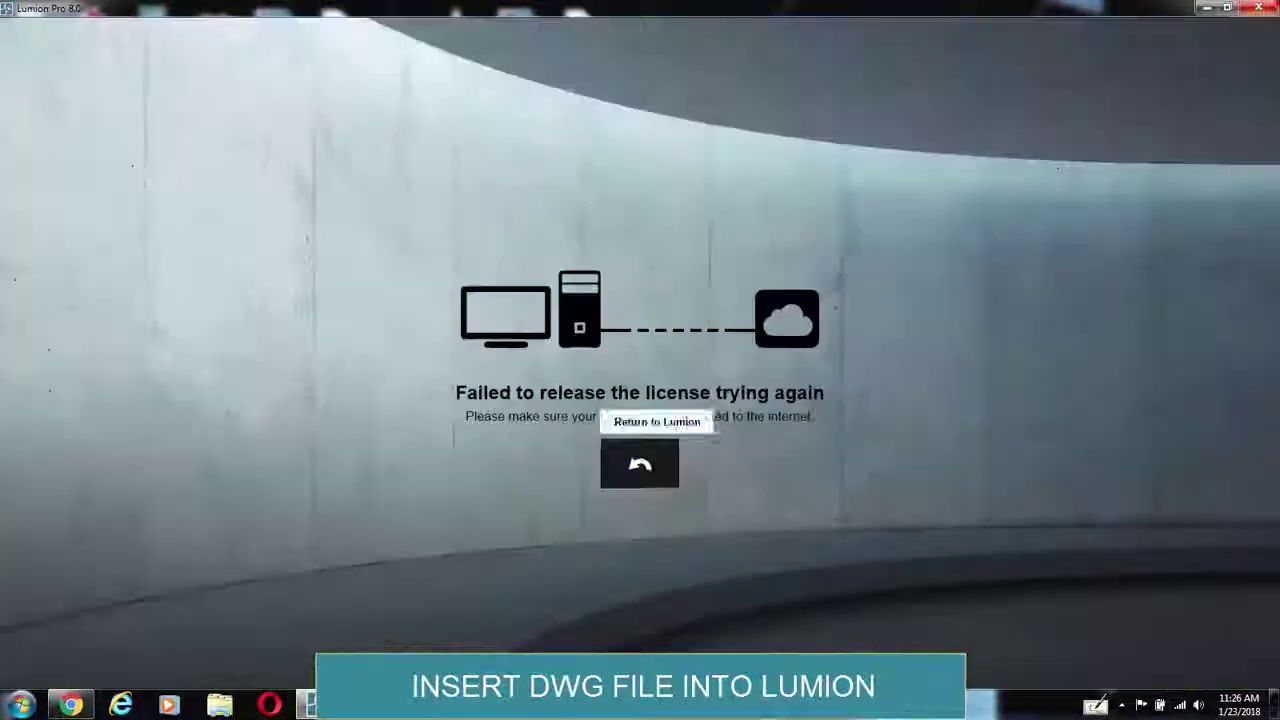
pyautogui.click(640, 468)
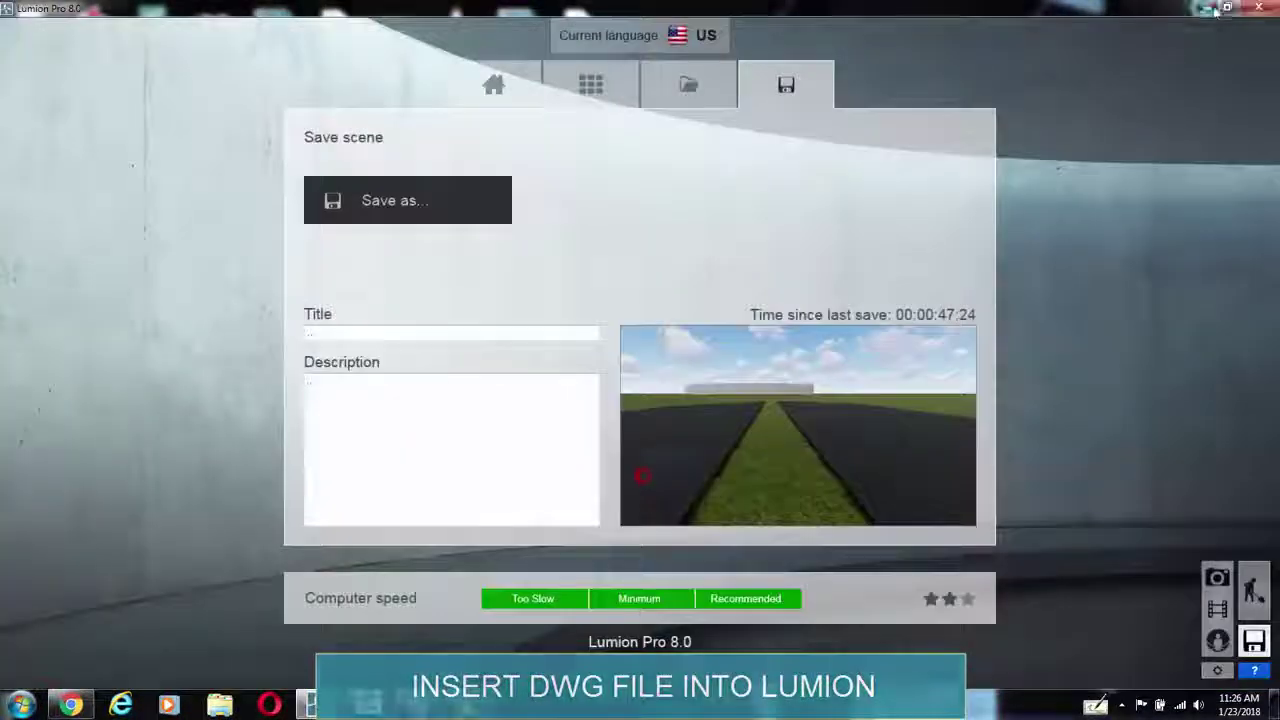